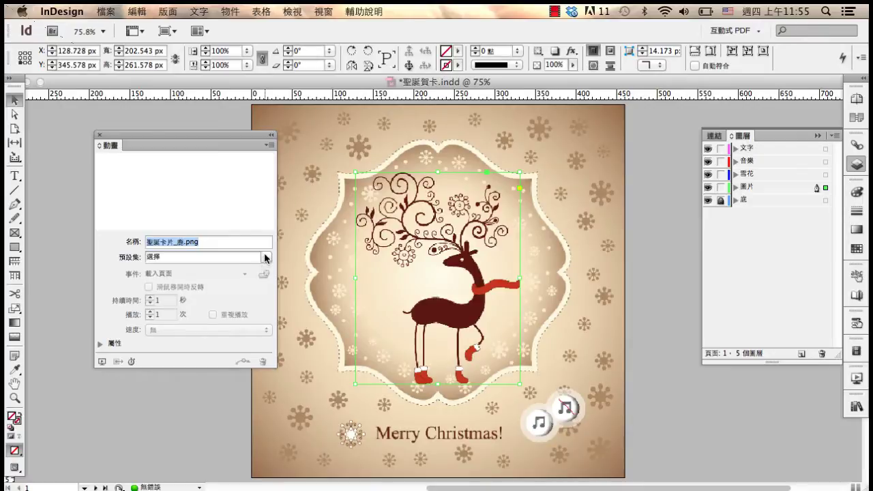
Apply the 淡入 (fade-in) animation preset to the reindeer picture on page 1
left_click(265, 258)
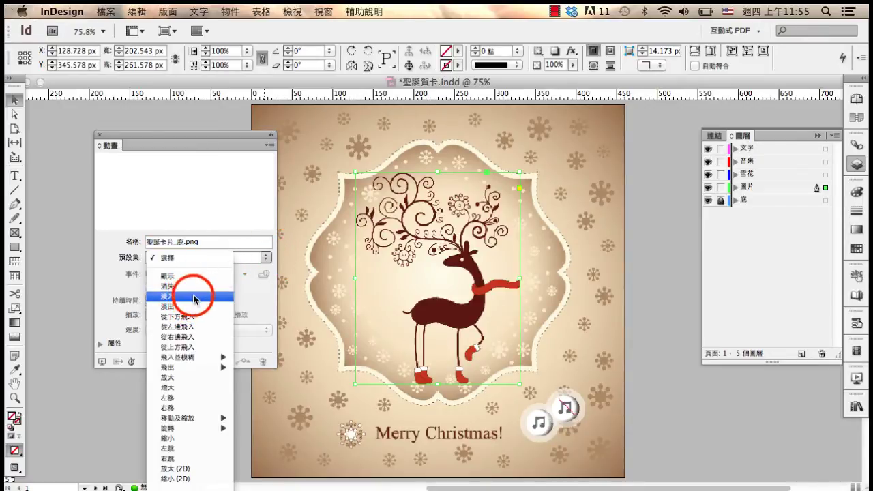
left_click(194, 298)
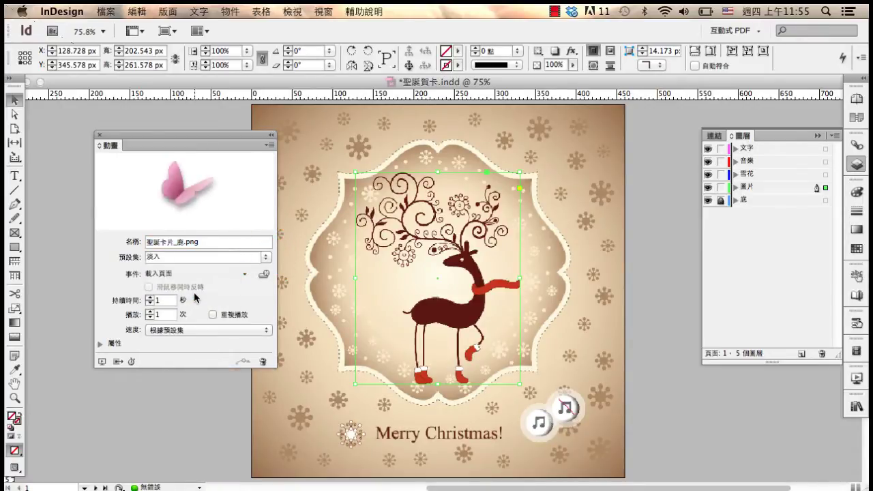
double_click(156, 300)
left_click_drag(101, 135, 857, 426)
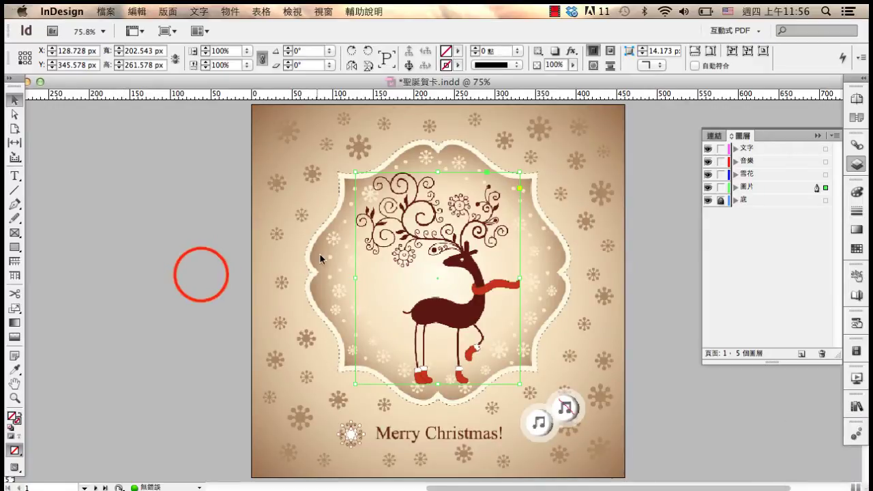
left_click(201, 277)
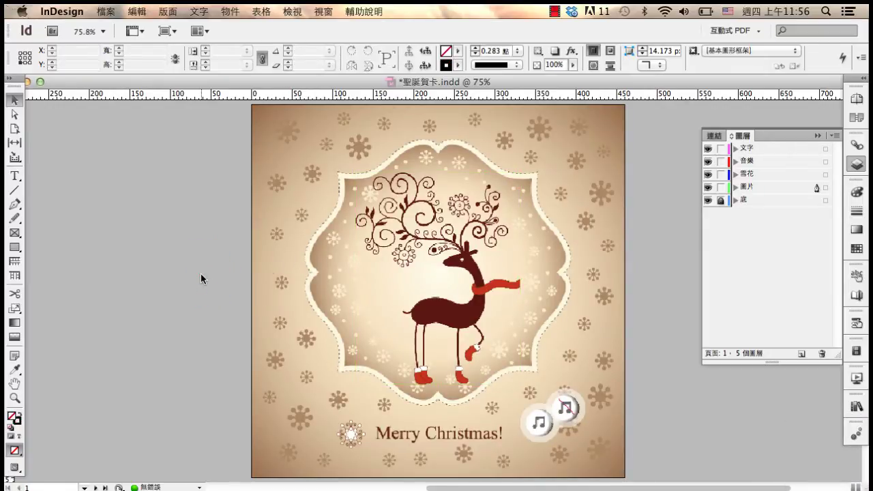
Cut the white snowflake located beside the lower part of the Christmas tree on page 2
left_click(84, 488)
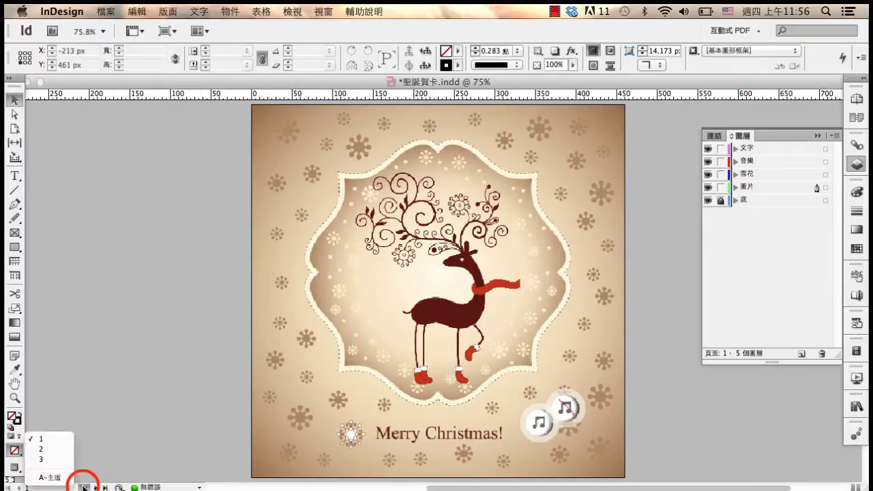
left_click(54, 450)
left_click(556, 356)
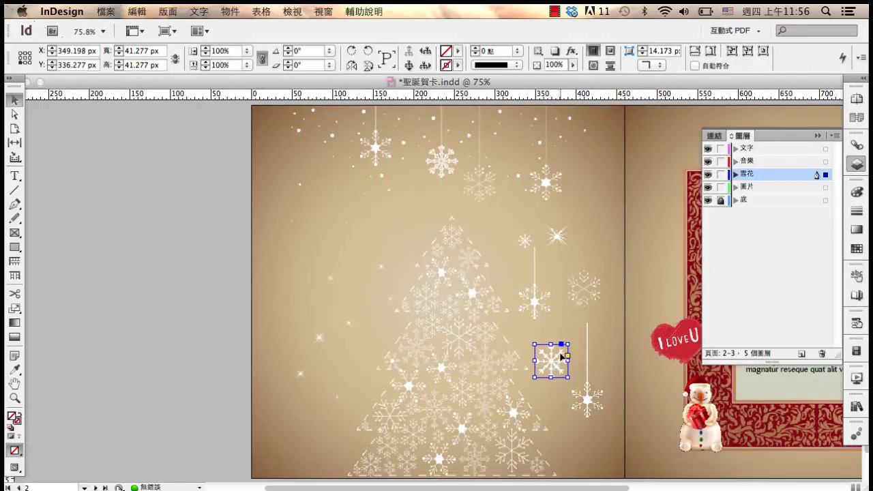
right_click(560, 356)
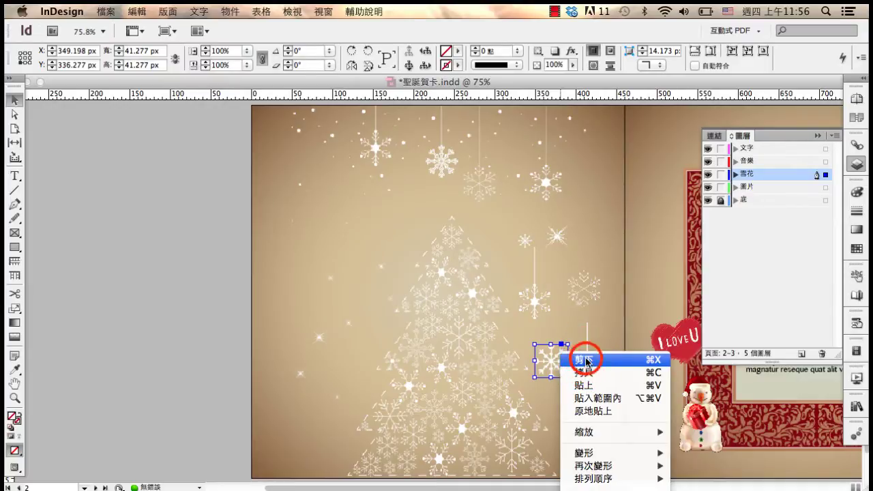
left_click(585, 360)
Paste the snowflake onto page 1 and place it on the ornate frame's left edge, at about X 59 px, Y 245 px
left_click(84, 488)
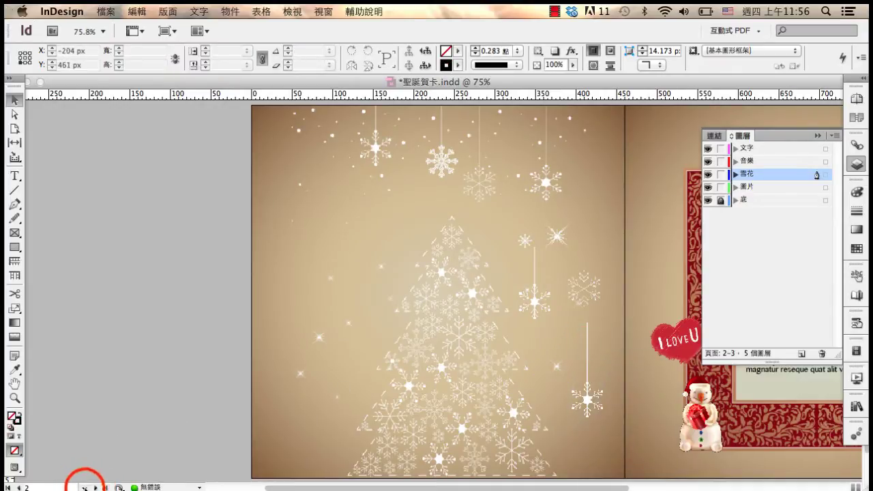
left_click(69, 441)
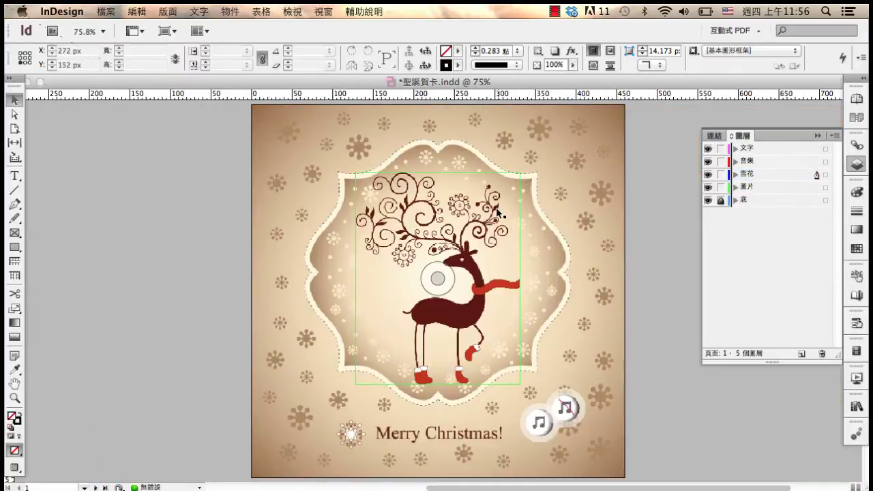
right_click(585, 227)
left_click(610, 232)
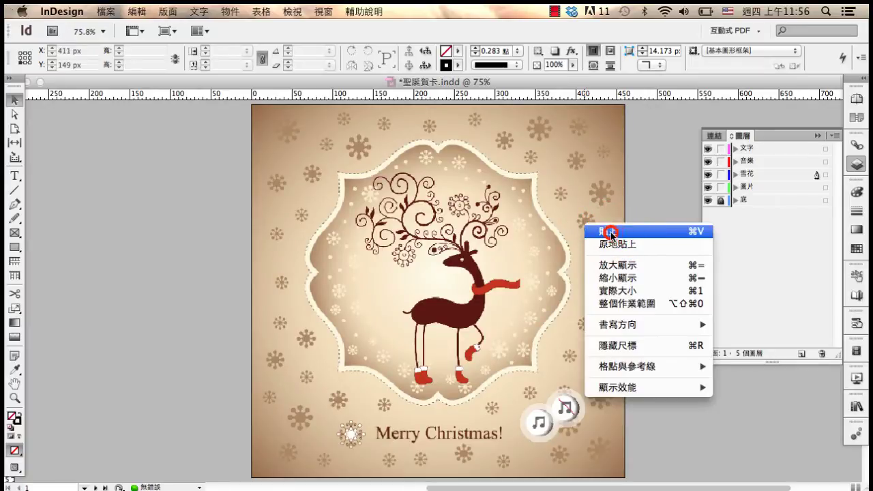
left_click_drag(445, 279, 322, 275)
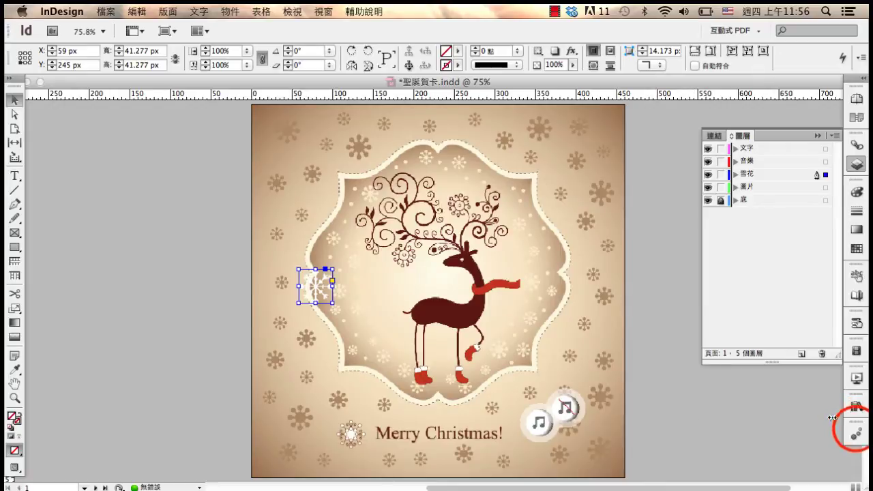
Apply the 從上方飛入 (fly in from top) animation preset to the pasted snowflake
left_click(857, 434)
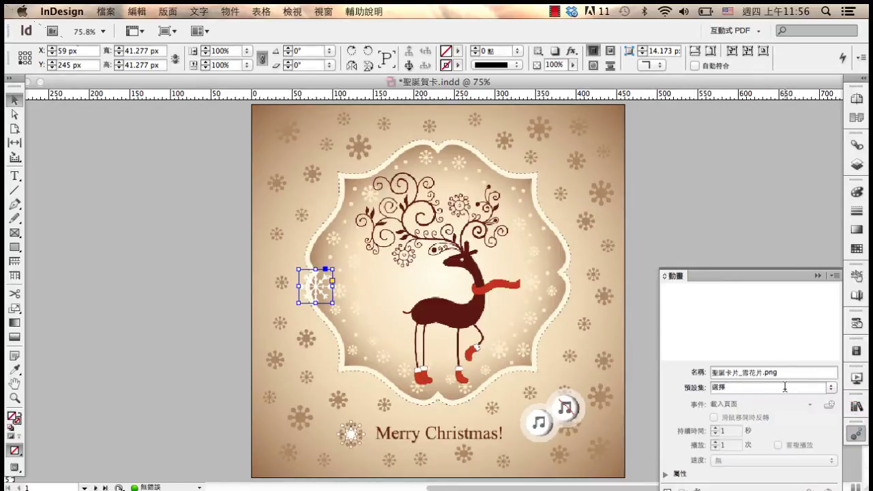
left_click_drag(764, 277, 729, 183)
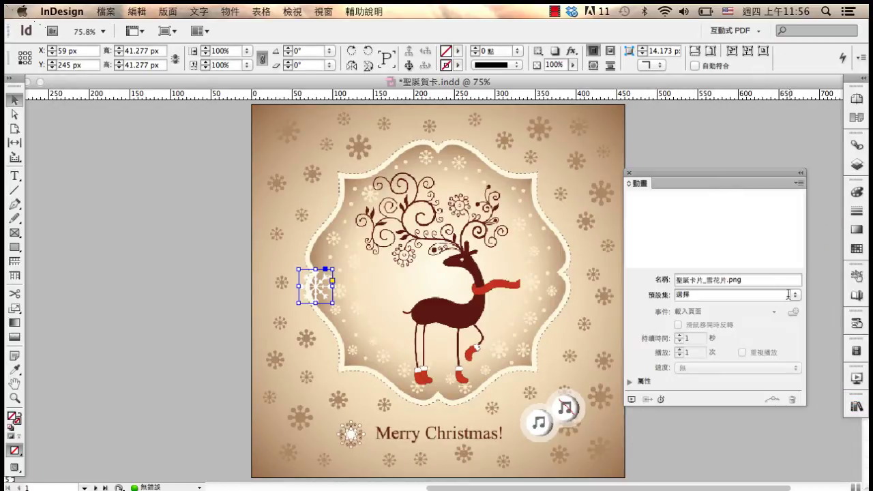
left_click(795, 295)
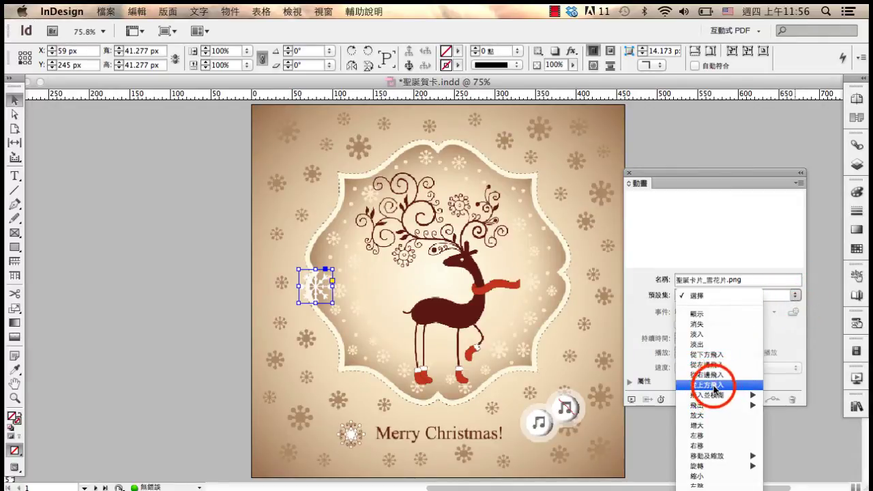
left_click(709, 385)
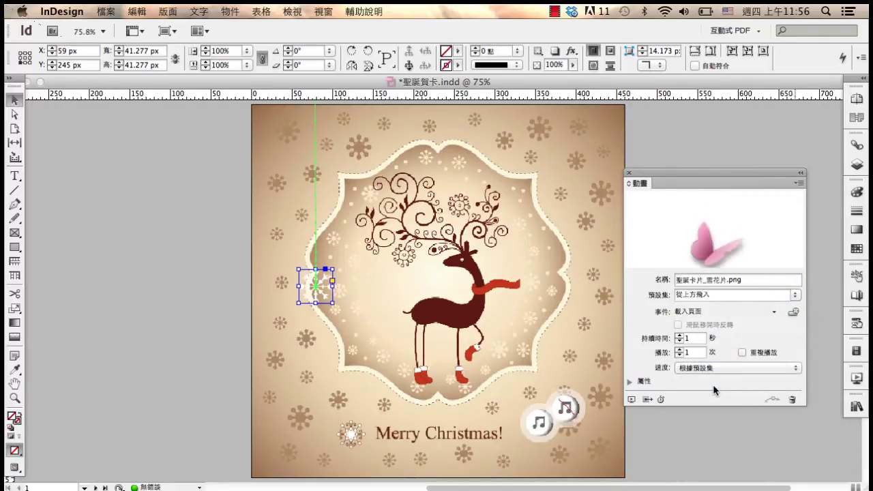
Draw a wavy Pencil path about 47 px wide and 234 px high from above the page down to the snowflake
scroll(231, 221, "up", 1)
left_click(230, 223)
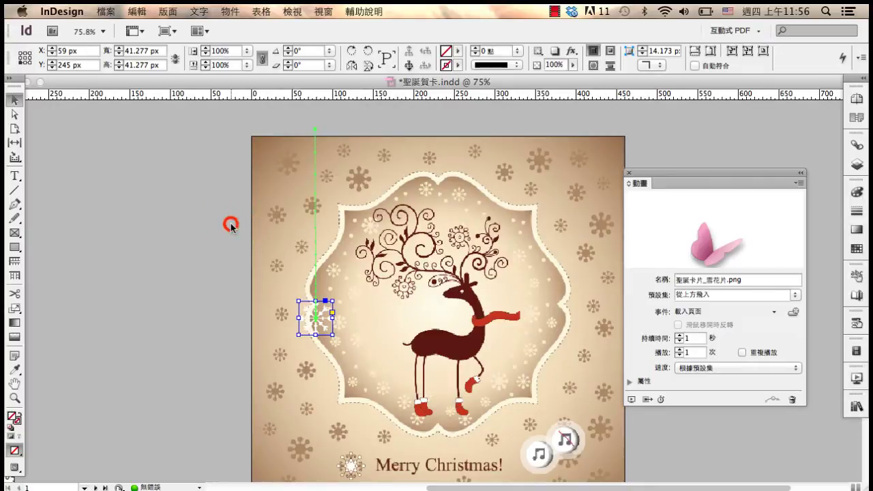
left_click(13, 219)
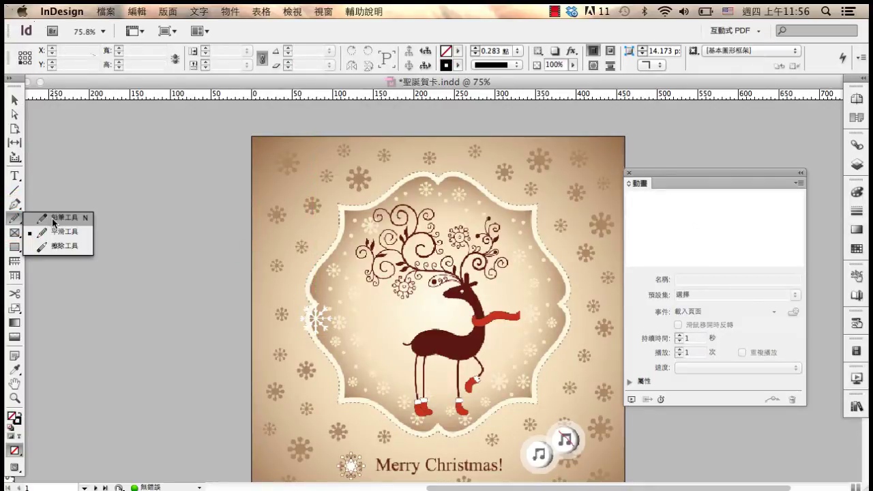
left_click(60, 221)
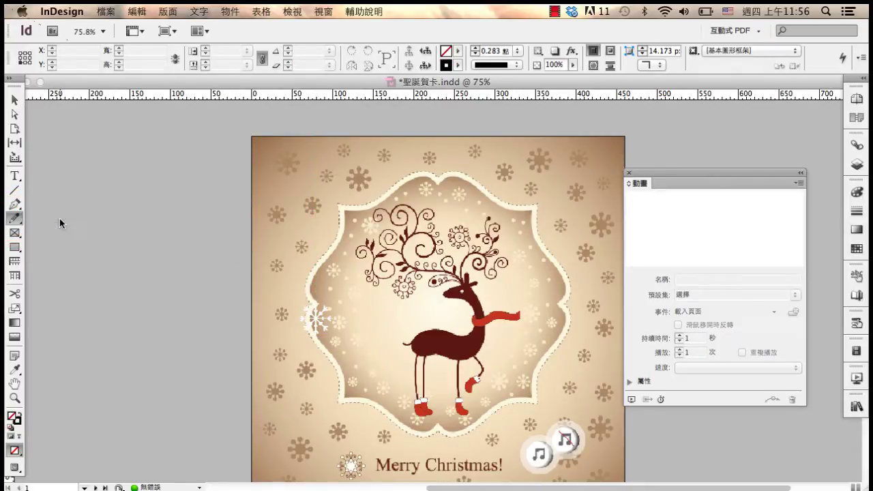
left_click_drag(326, 128, 324, 126)
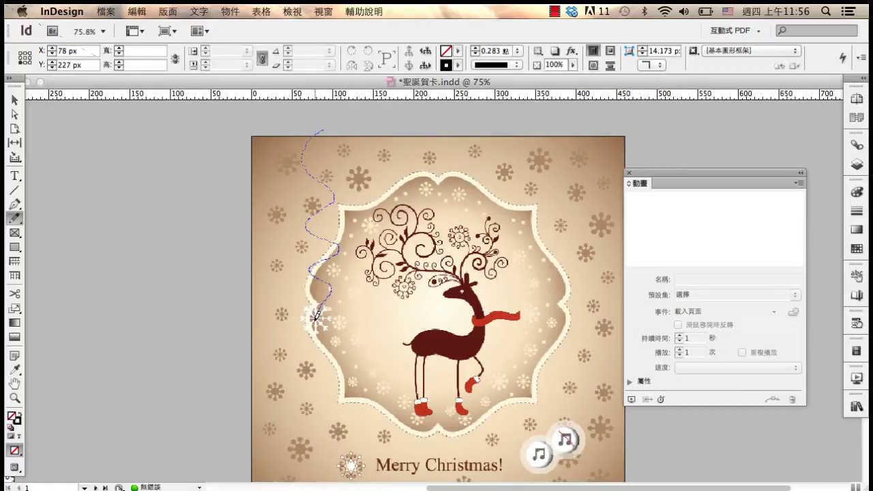
left_click_drag(316, 318, 316, 318)
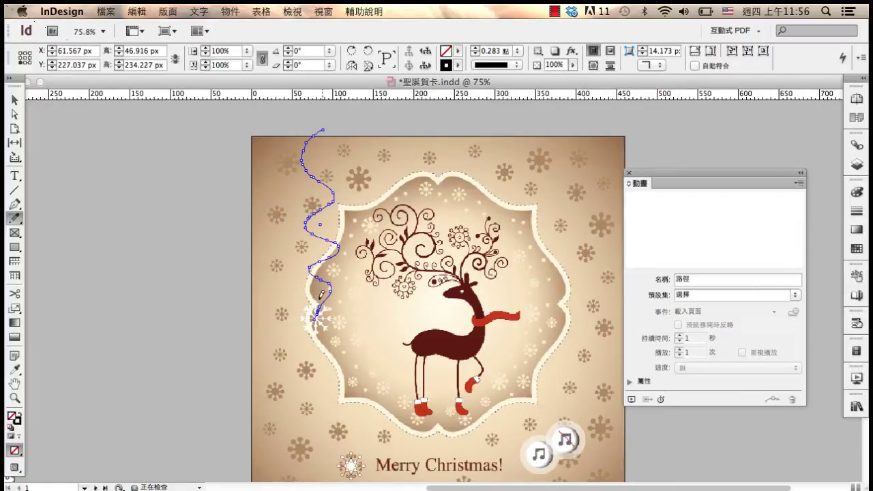
left_click(15, 101)
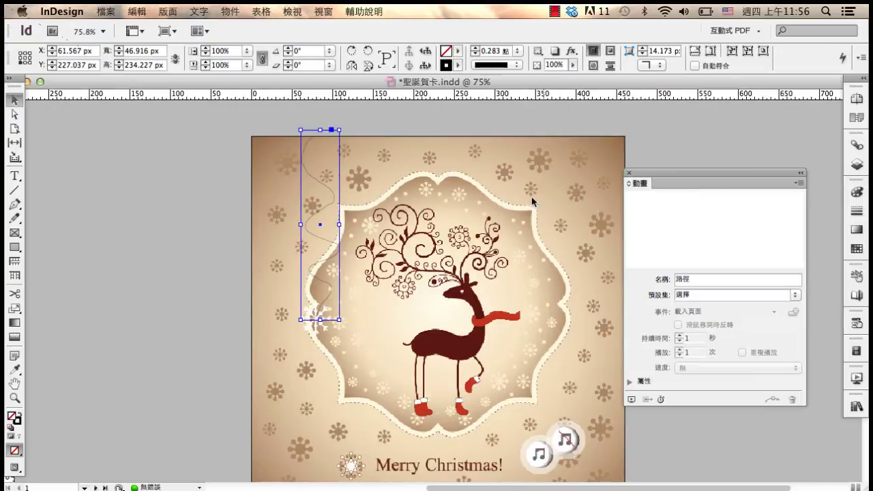
Lock the 圖片, 音樂 and 文字 layers, leaving only the 雪花 layer editable
left_click(857, 165)
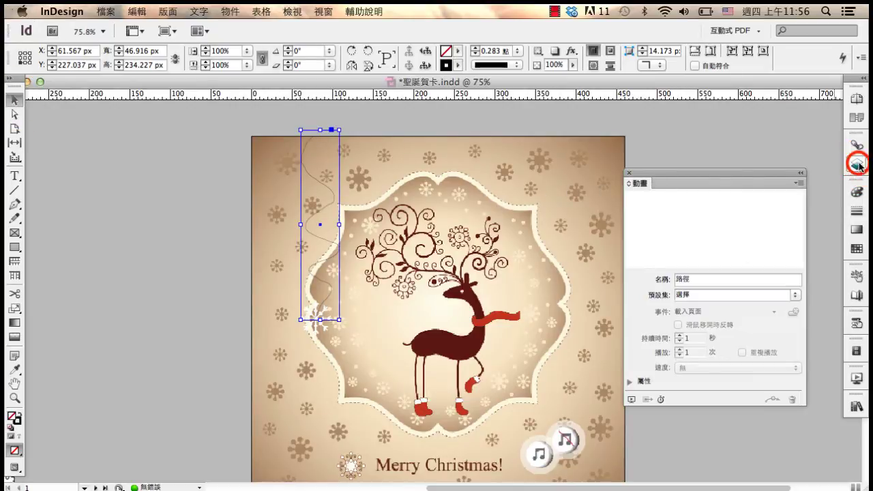
left_click(721, 187)
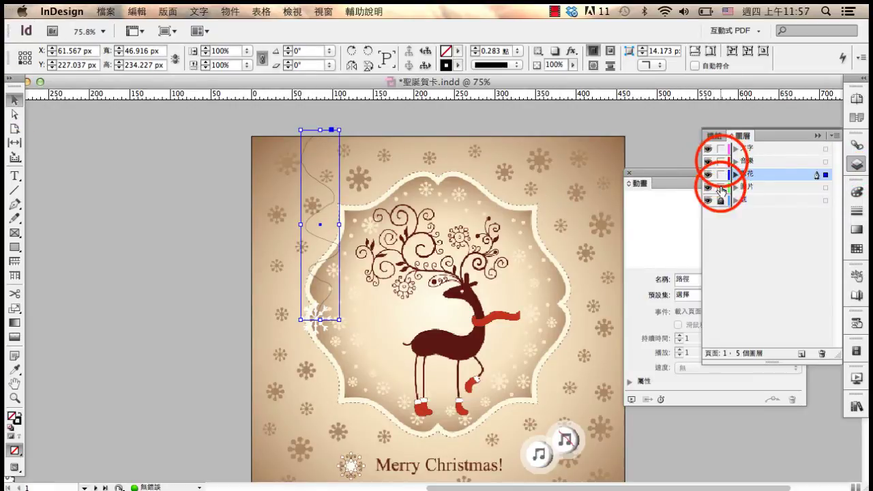
left_click(721, 161)
left_click(721, 149)
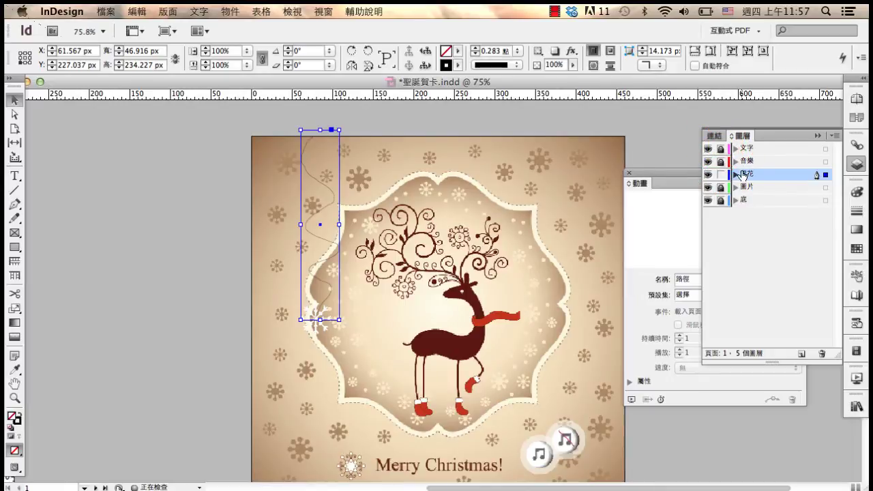
left_click(817, 136)
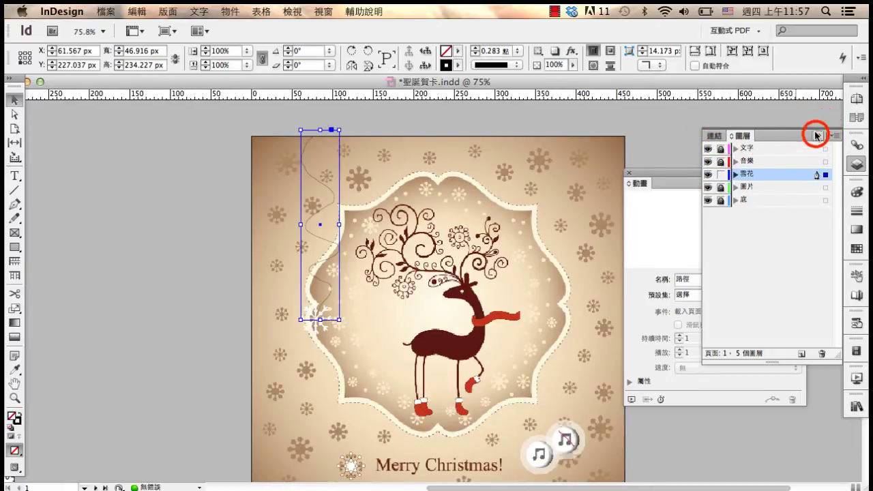
Select the snowflake together with the wavy path and convert the path into the snowflake's motion path
left_click_drag(257, 267, 334, 337)
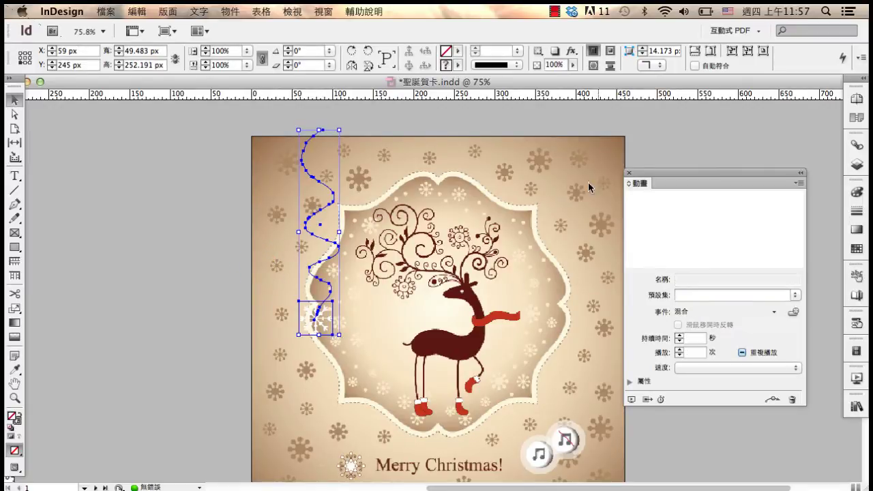
left_click(773, 402)
Play the page's animation in an enlarged SWF preview, and close the preview
left_click(630, 400)
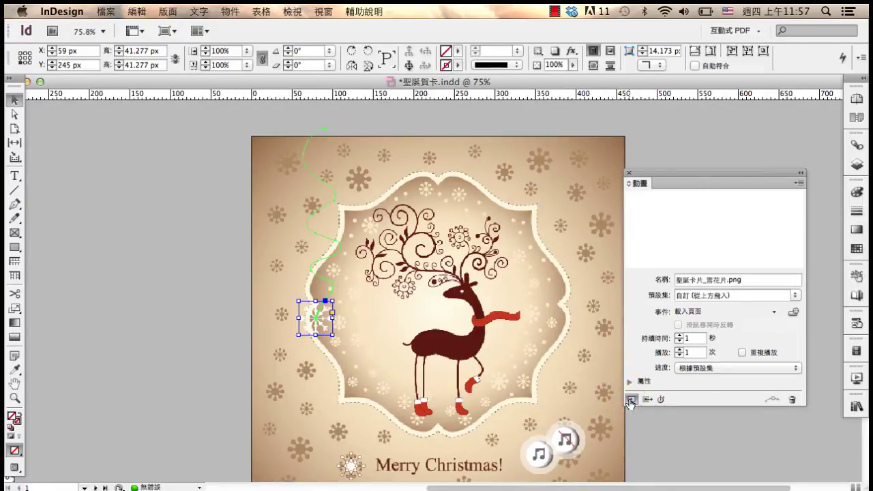
left_click_drag(728, 370, 256, 130)
left_click_drag(370, 235, 651, 439)
left_click(237, 435)
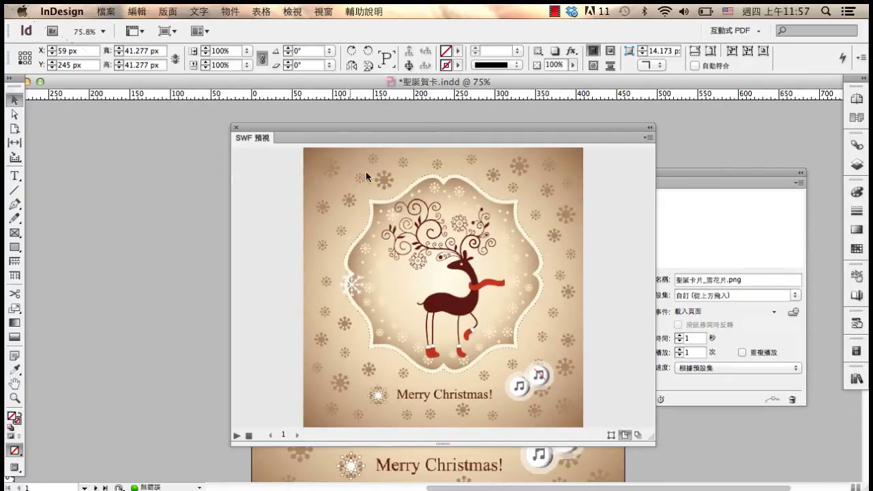
left_click(236, 129)
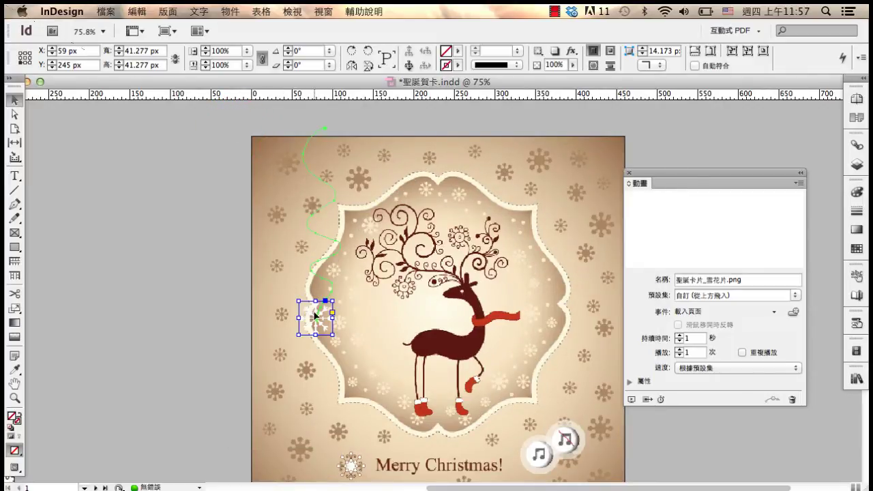
Set the snowflake animation's duration to 2 seconds and make it loop
left_click_drag(662, 172, 641, 144)
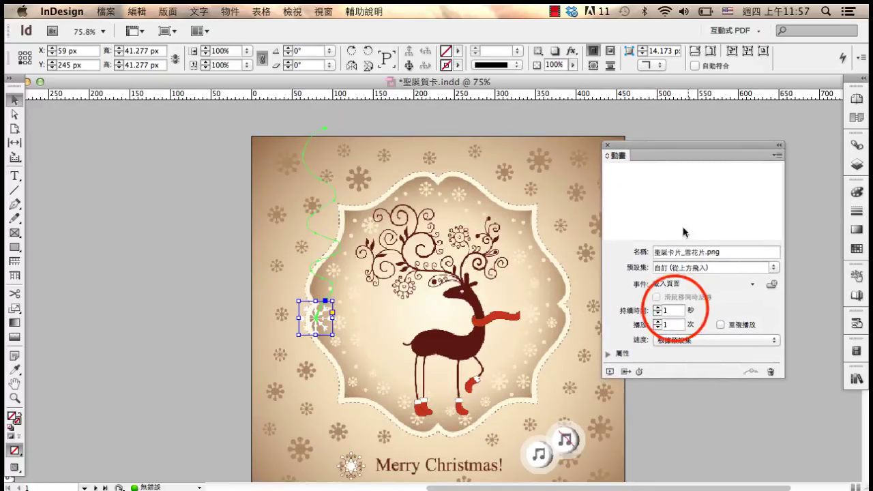
double_click(670, 309)
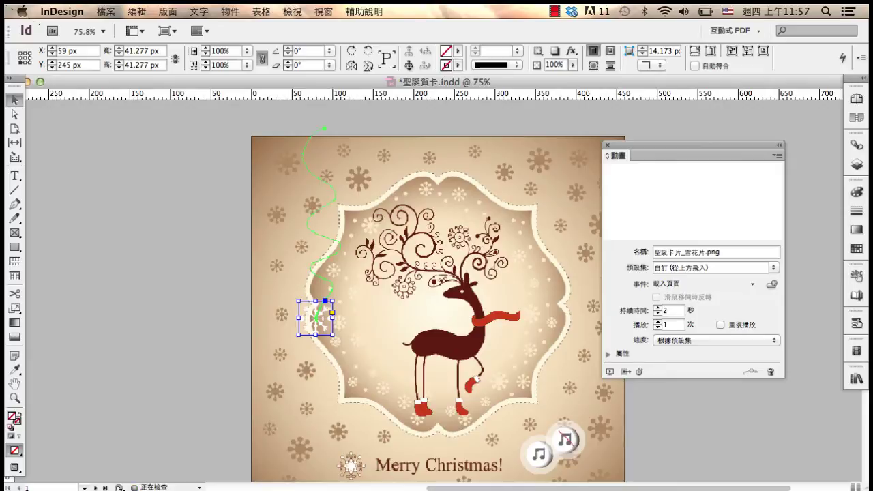
left_click(721, 325)
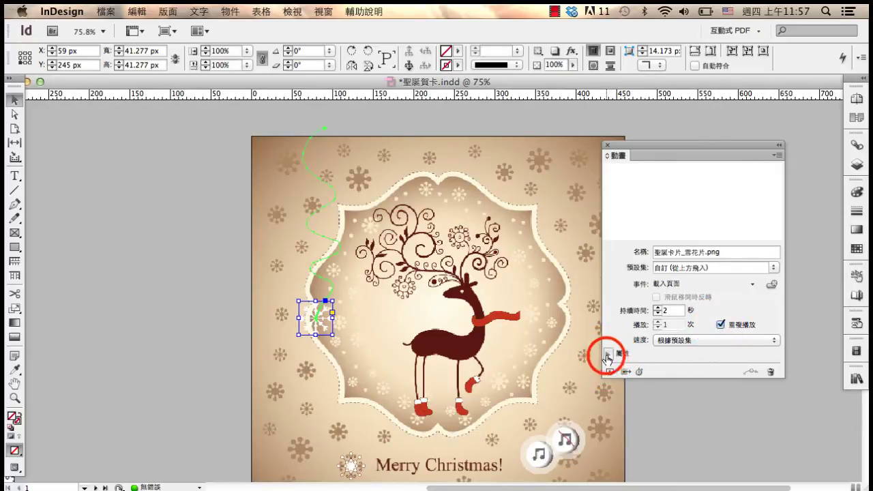
Set the snowflake animation's opacity property to 淡出 (fade out)
left_click(609, 354)
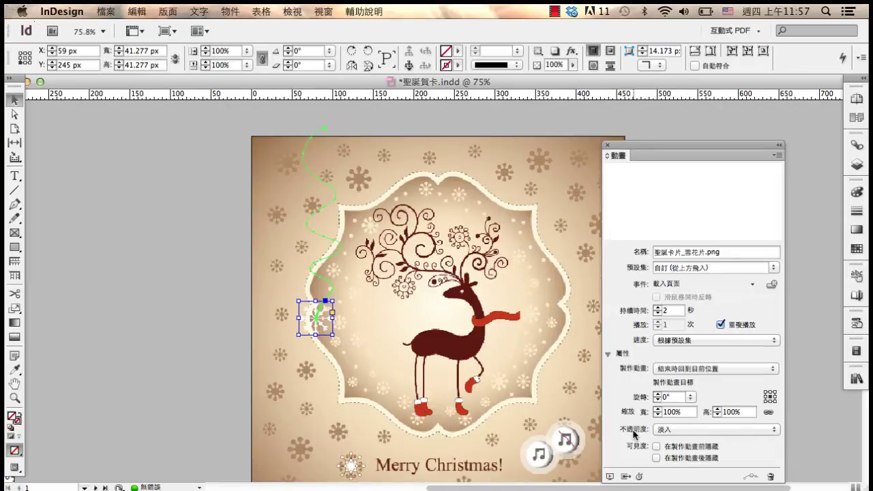
left_click(687, 430)
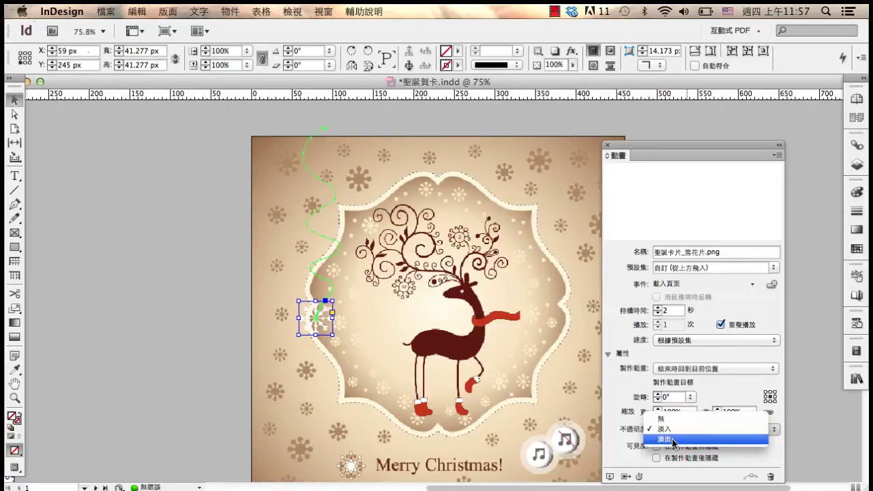
left_click(691, 440)
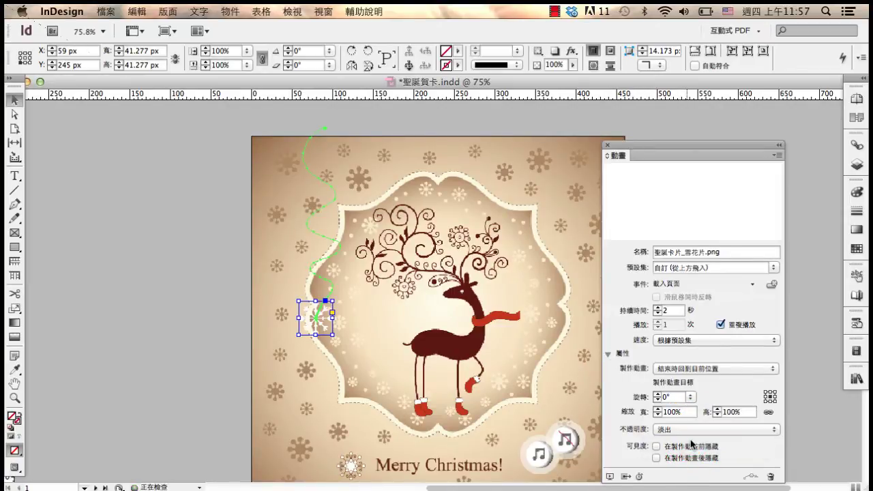
Duplicate the animated snowflake with its wavy motion path to six further places across the card, including one at the left page edge
left_click_drag(681, 146, 729, 130)
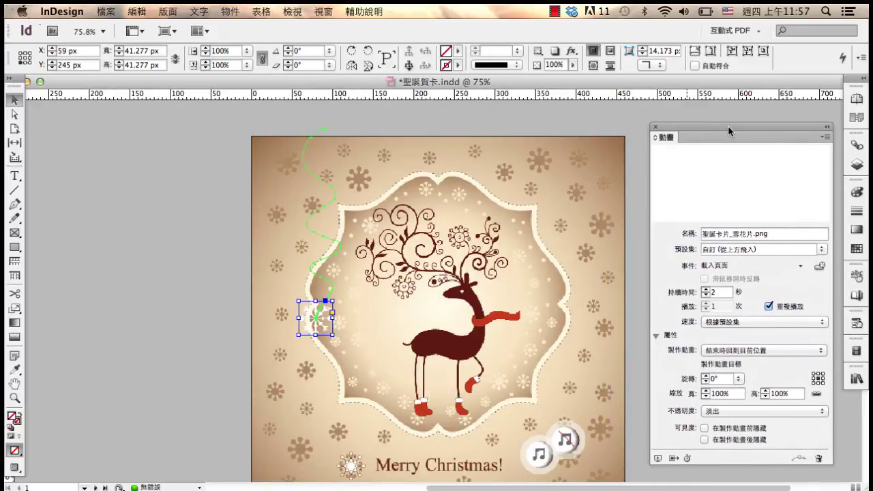
left_click(302, 364)
left_click(328, 333)
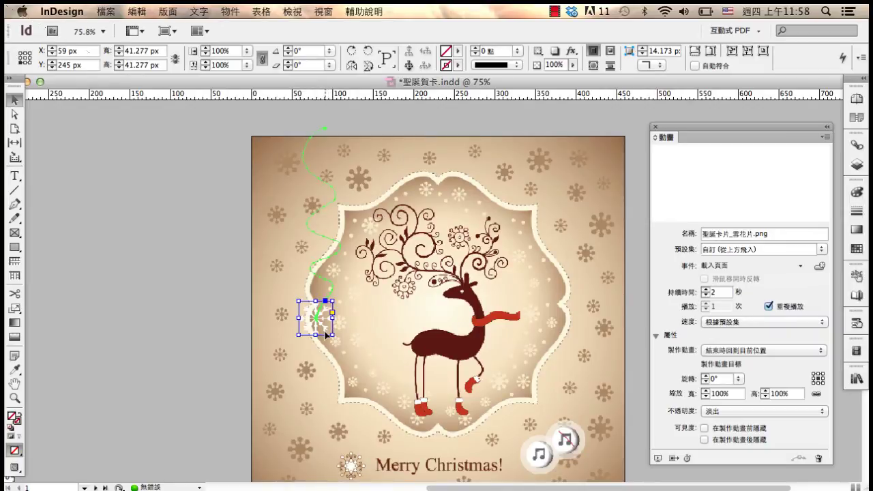
left_click_drag(327, 333, 276, 350)
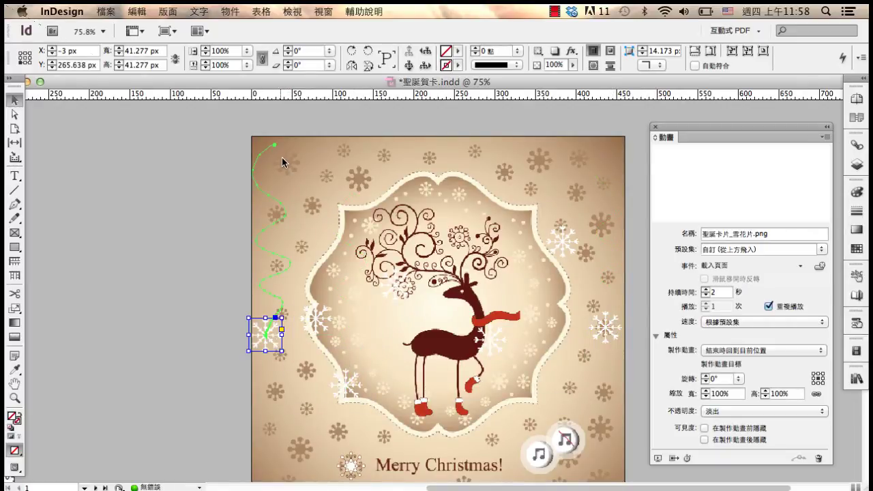
Stretch the motion paths of the left-edge and lower-left snowflakes upward past the card's top edge, to about 286 px and 328 px high
left_click(284, 218)
left_click_drag(271, 144, 271, 106)
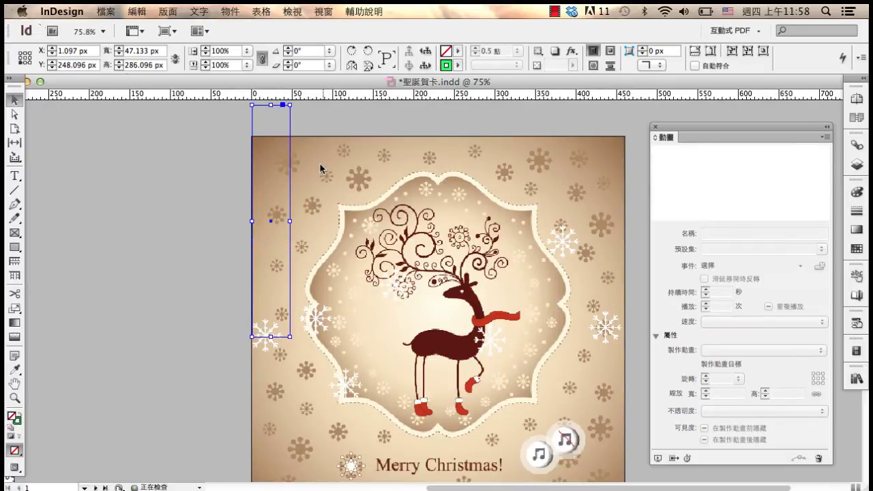
left_click(358, 392)
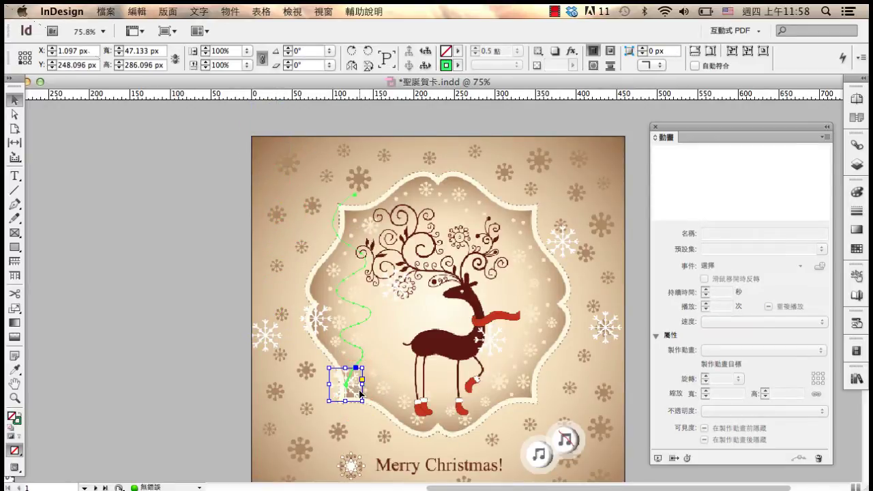
left_click(355, 348)
left_click_drag(352, 176, 350, 121)
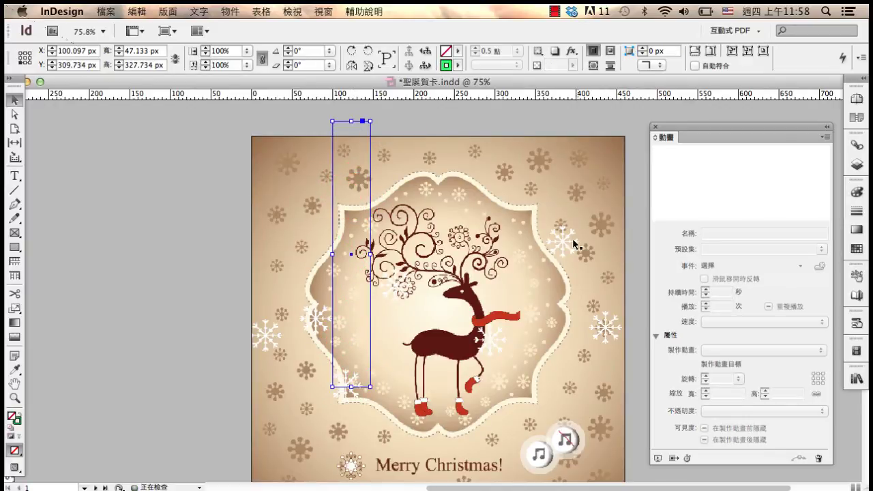
Stretch the motion path of the snowflake beside the reindeer's chest upward past the card's top edge, and clear the selection
left_click(490, 340)
left_click(507, 313)
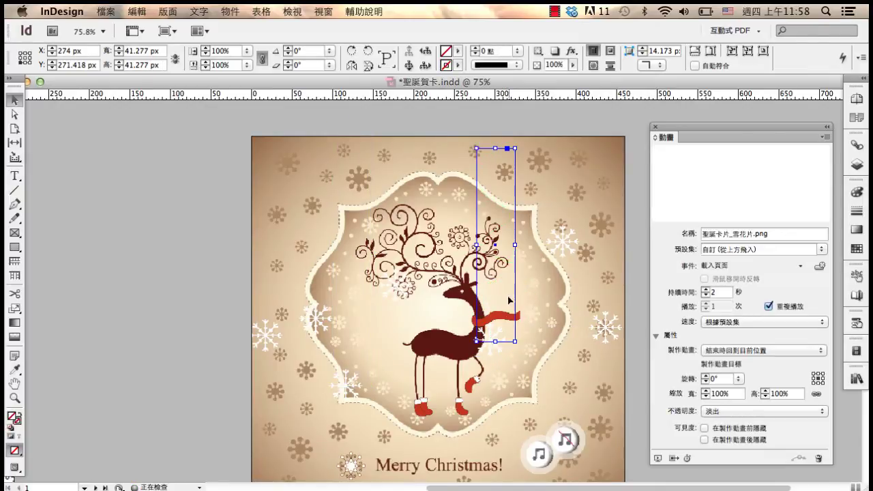
left_click_drag(496, 146, 488, 98)
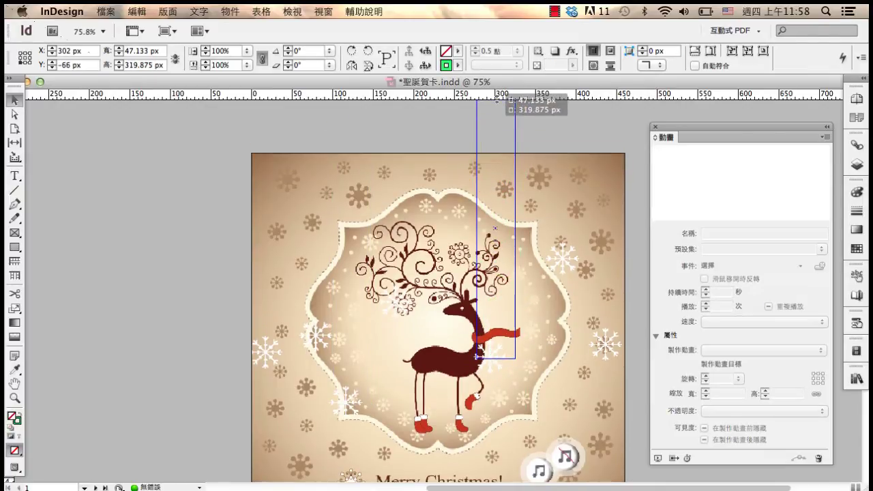
left_click(600, 241)
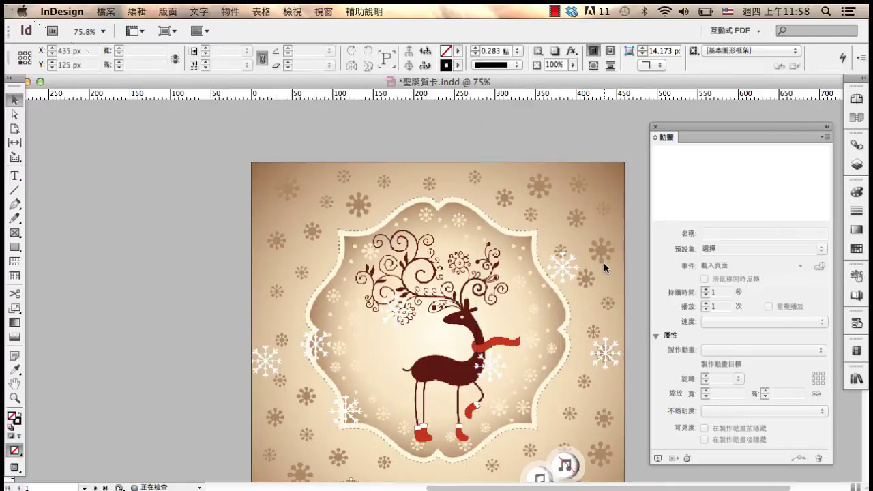
Set the animation duration of the snowflakes on the frame's left edge and beside the reindeer's chest to 3 seconds
scroll(603, 265, "down", 2)
scroll(604, 270, "up", 1)
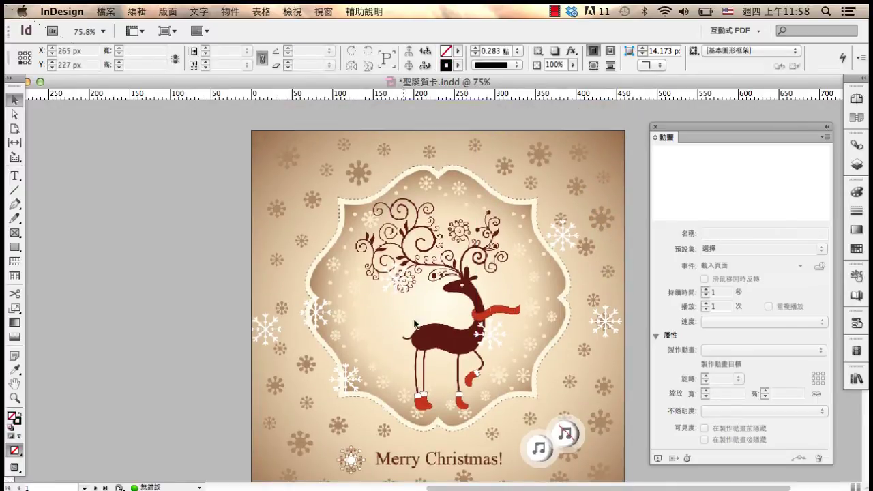
left_click(318, 307)
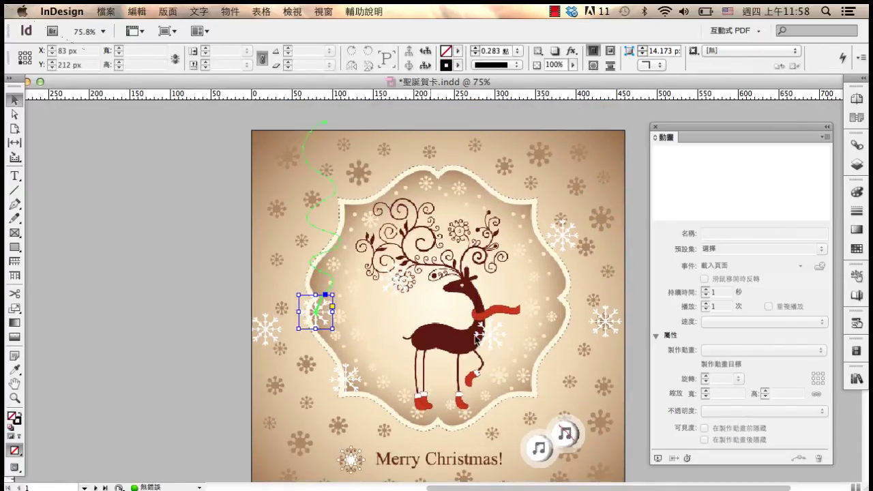
left_click(486, 334, "shift")
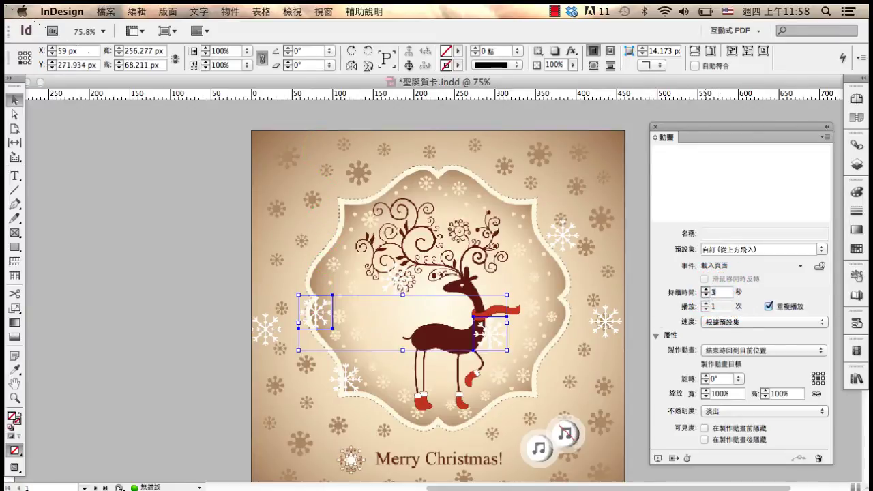
Select the two snowflakes on the card's right side together and edit their animation duration
left_click(570, 232)
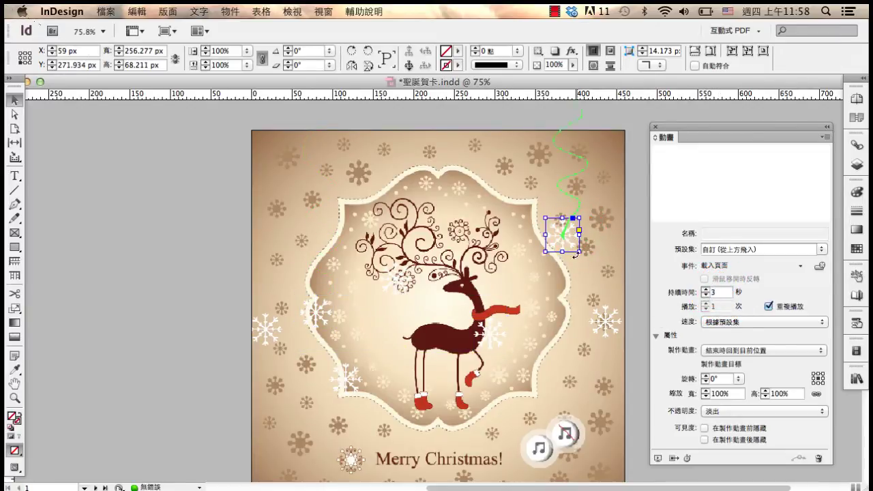
left_click(600, 314, "shift")
left_click(717, 292)
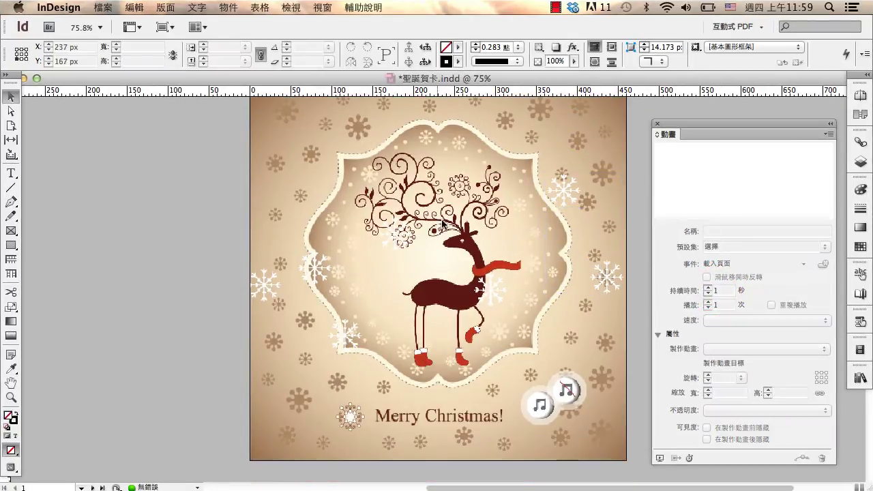
scroll(445, 231, "down", 2)
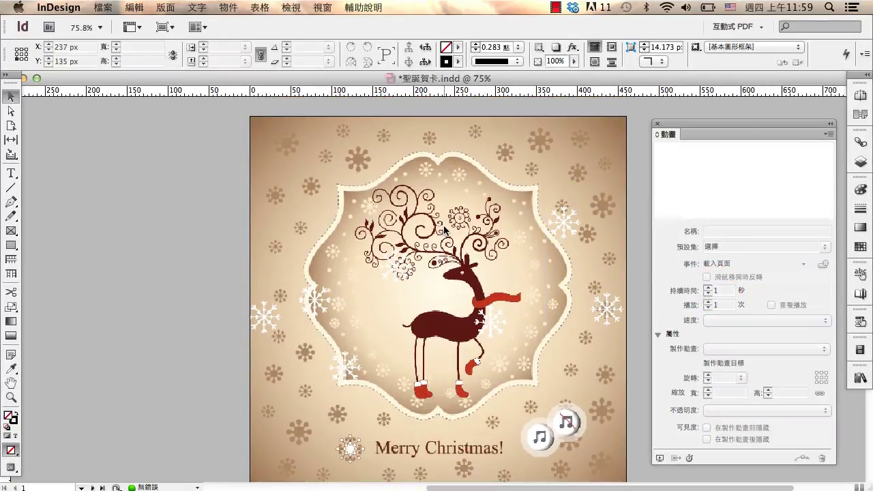
scroll(445, 230, "up", 2)
Open the 計時 (timing) settings beside the card and enlarge them until all animated items are listed
left_click(689, 458)
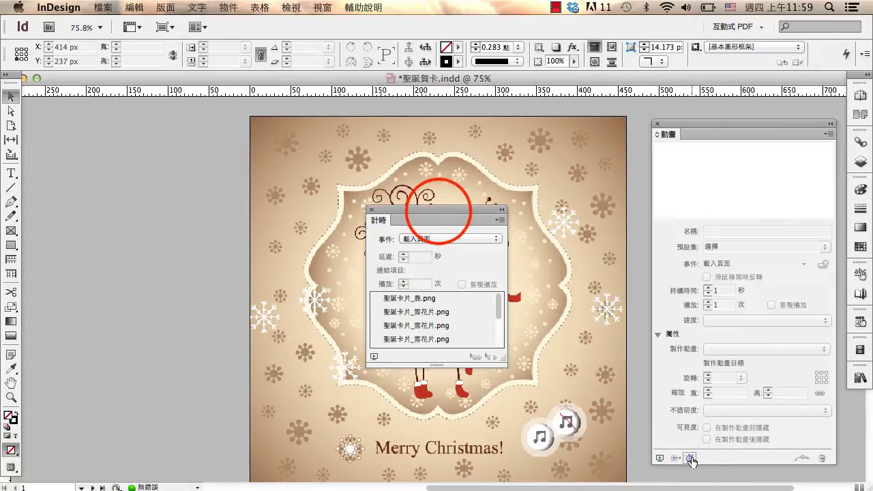
left_click_drag(409, 223, 636, 154)
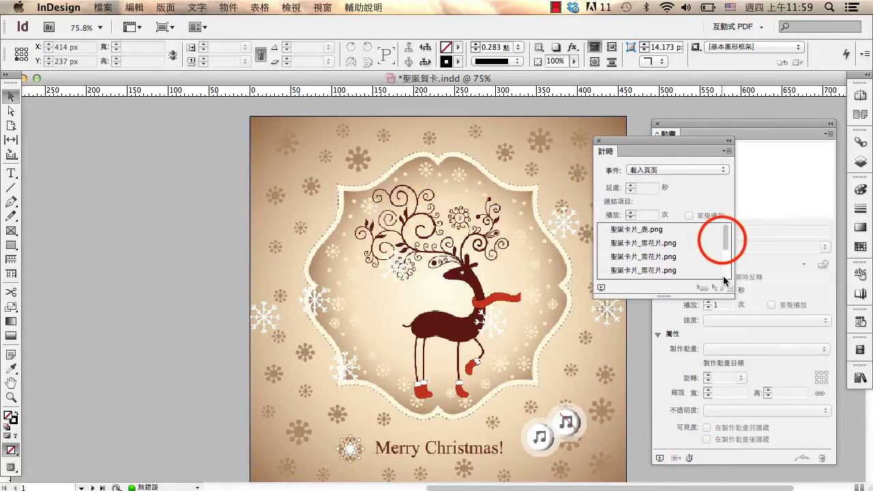
left_click_drag(724, 243, 724, 251)
left_click(661, 243)
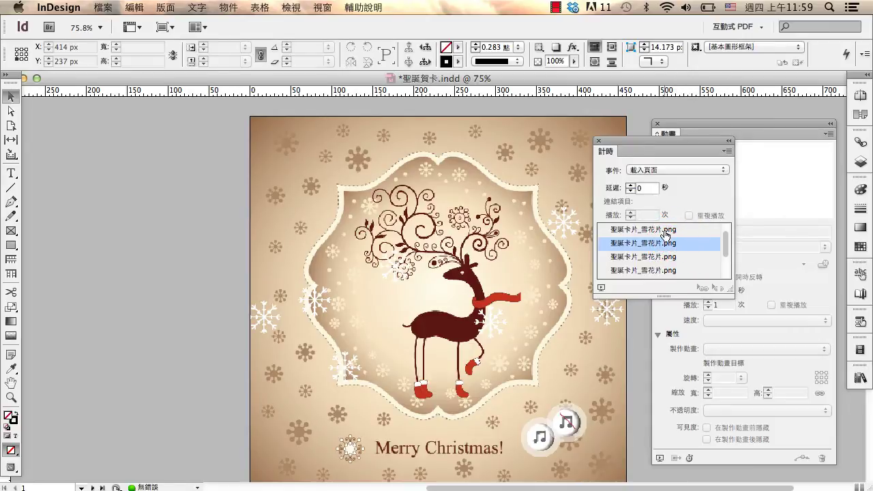
left_click(658, 271, "shift")
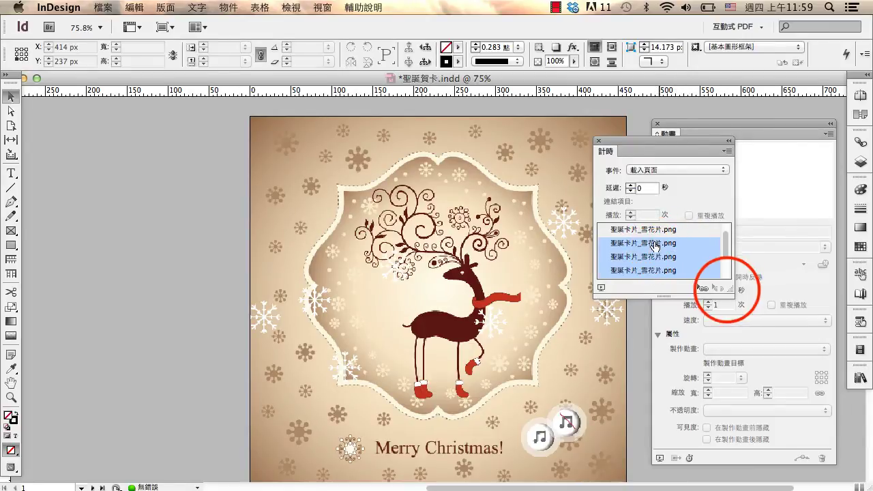
left_click_drag(725, 293, 730, 372)
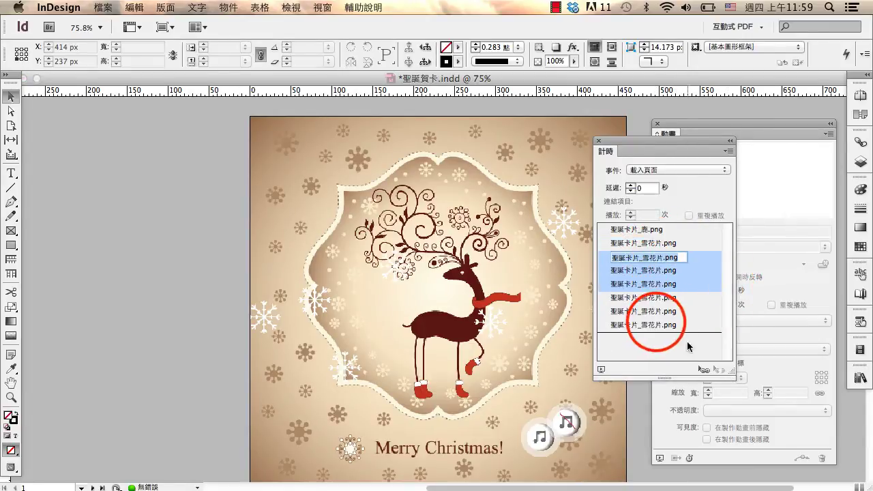
Link the first, third and sixth snowflake items in the timing list so they play together (一起播放)
left_click(651, 323)
left_click(657, 270)
left_click(660, 312, "super")
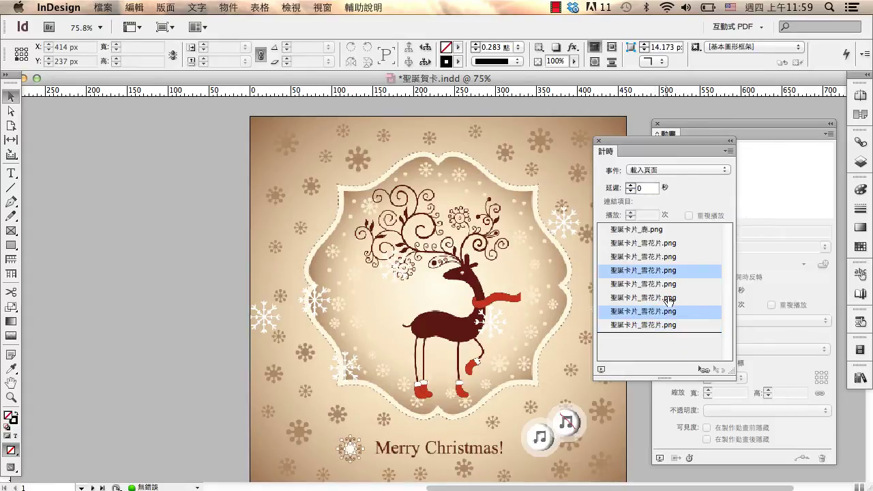
left_click(666, 247, "super")
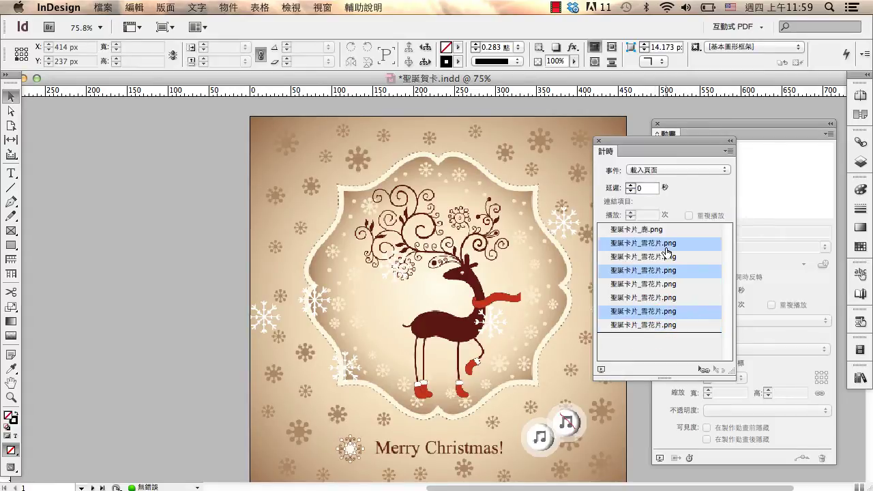
left_click(702, 371)
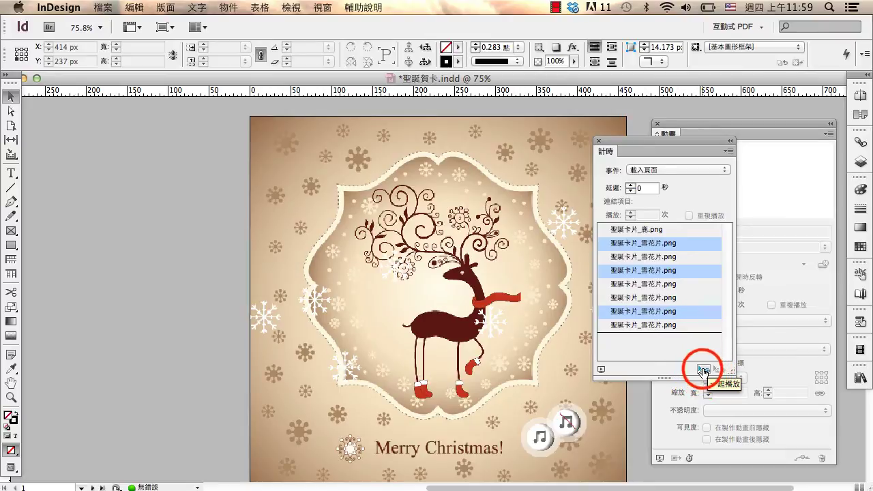
Link the first ungrouped snowflake item below the group of three with the last one in the list to play together
left_click(652, 284)
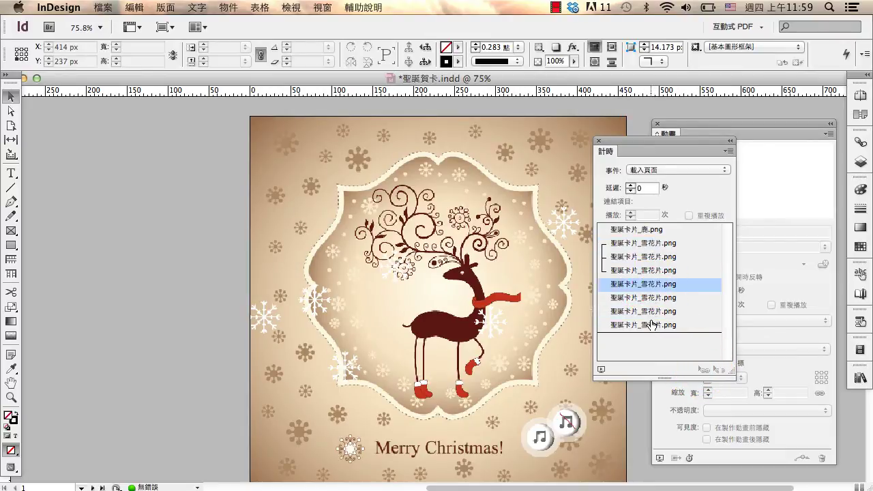
left_click(651, 325, "super")
left_click(703, 370)
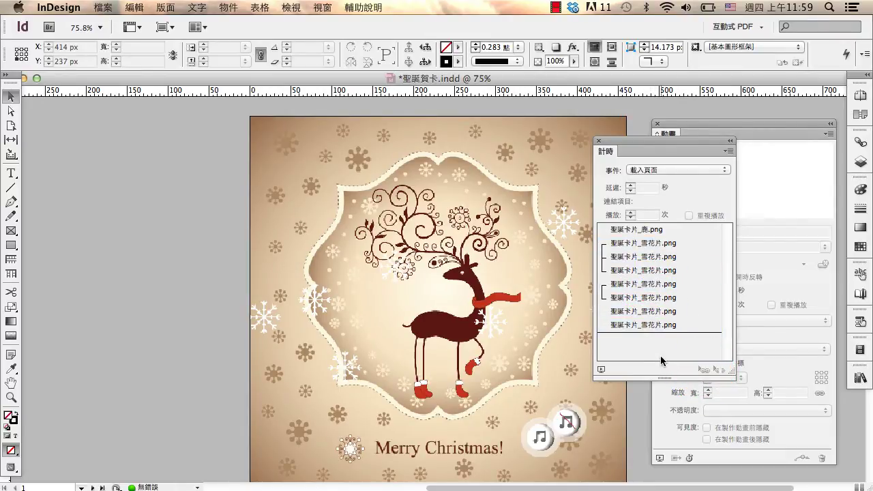
Move the first of the ungrouped snowflake items up in the timing order, directly after the reindeer
left_click_drag(623, 312, 627, 243)
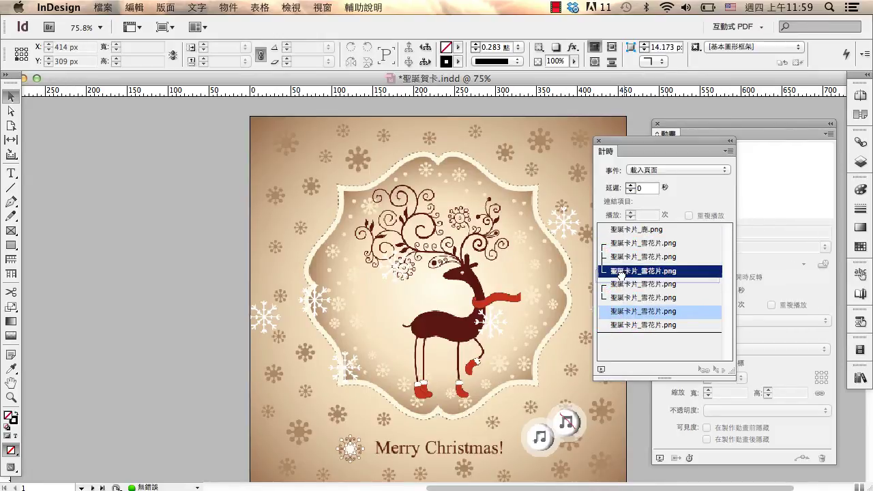
left_click_drag(621, 275, 631, 245)
left_click(616, 352)
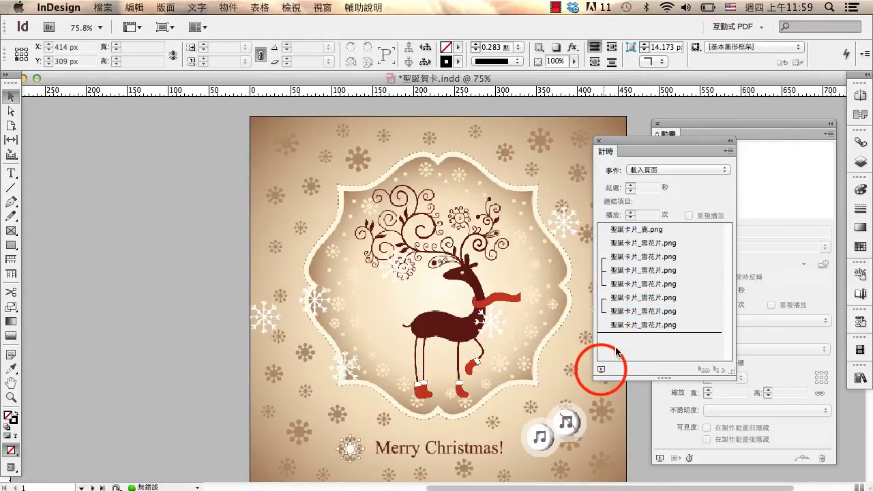
Play the card's animation in the SWF preview, and close the preview and the timing settings
left_click(601, 369)
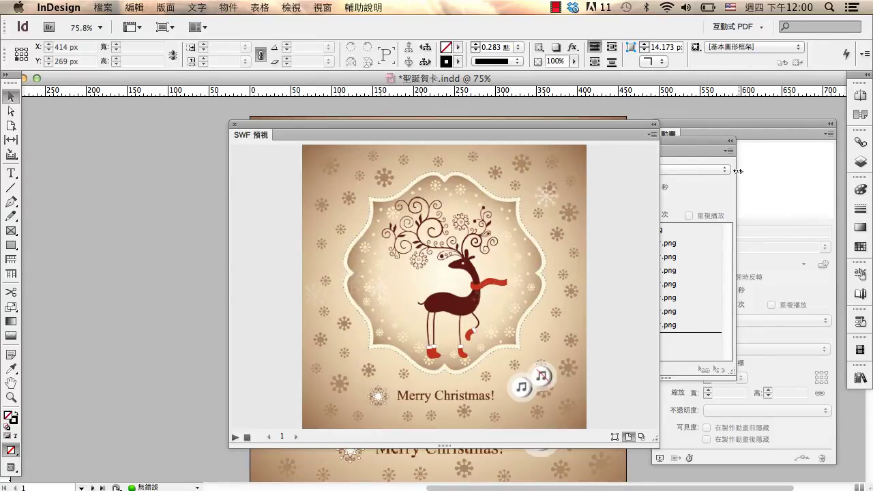
left_click(234, 125)
left_click(599, 140)
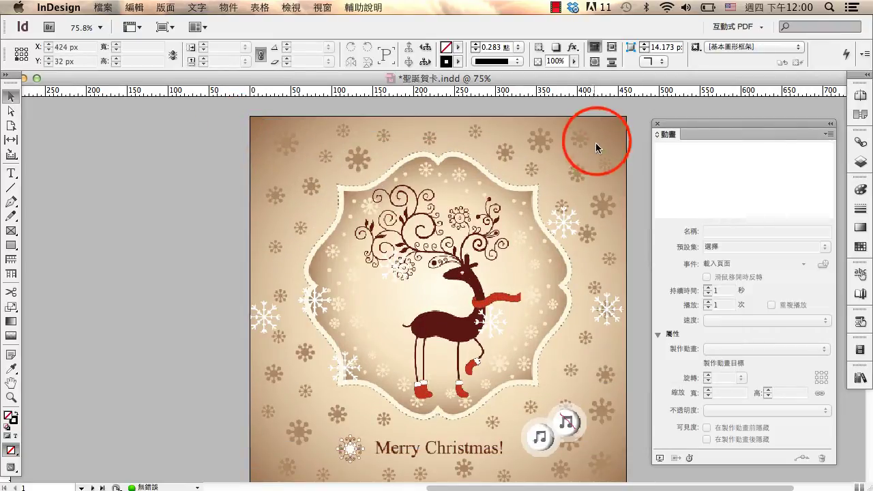
Go to page 2 and move the hanging snowflake right of the tree up to the page's top edge, at about X 304 px
left_click_drag(80, 487, 51, 451)
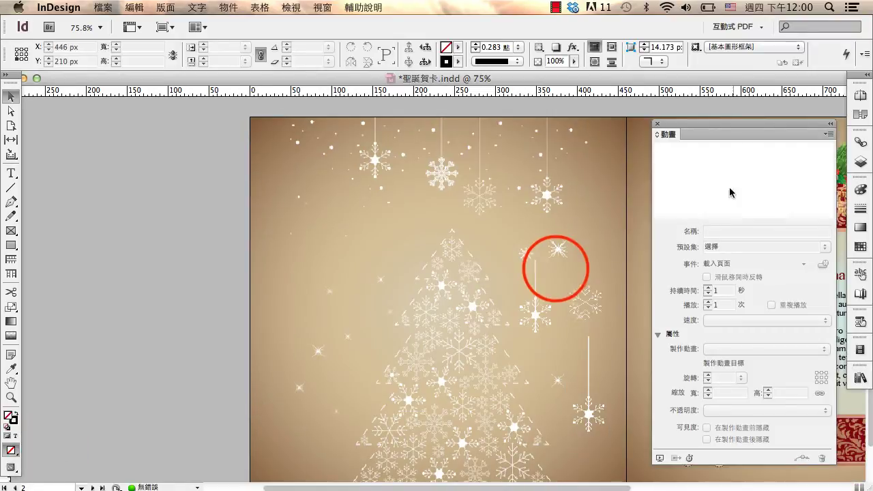
left_click_drag(557, 267, 523, 251)
left_click(508, 316)
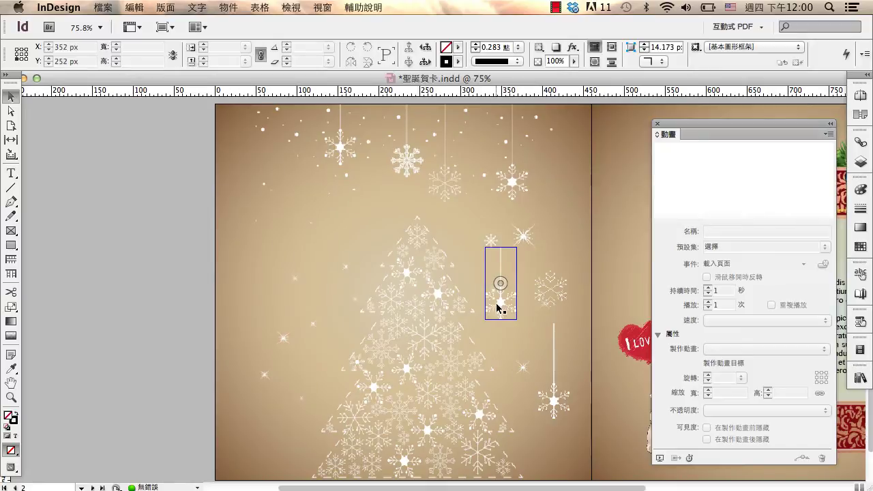
left_click_drag(498, 309, 486, 167)
Move the other two hanging snowflakes to the page's top edge, one at the left end of the row and one at the right
left_click(559, 402)
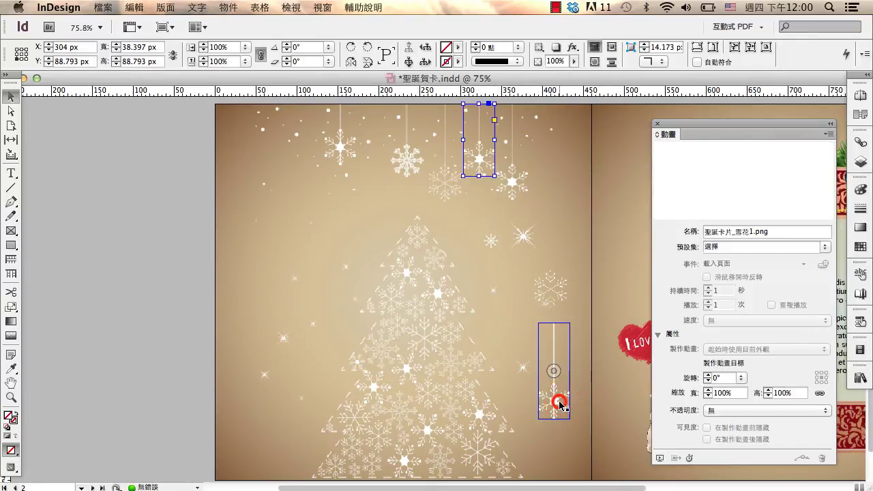
left_click_drag(559, 402, 297, 179)
left_click(321, 215)
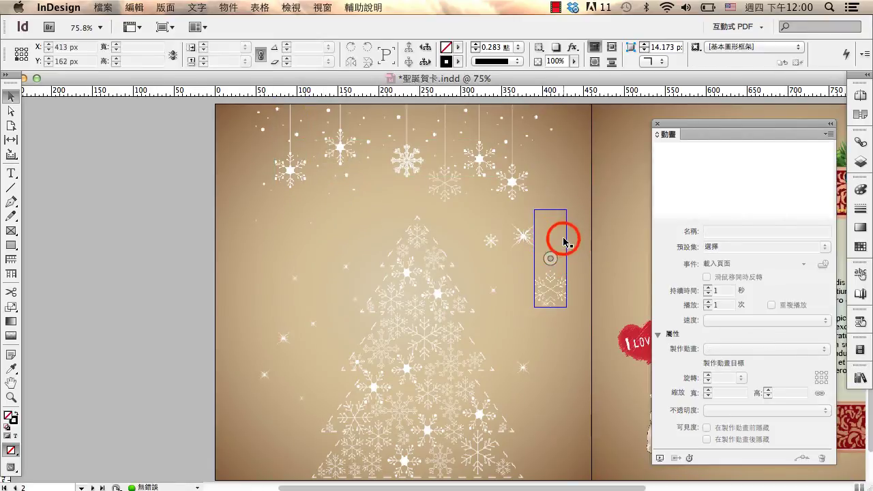
left_click_drag(565, 242, 572, 133)
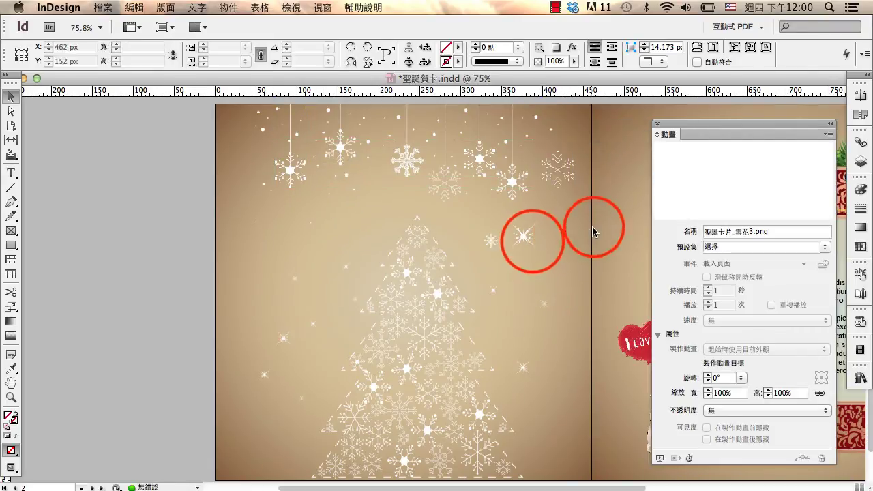
Move the large sparkle right of the tree down to about X 363 px, Y 226 px
left_click_drag(523, 236, 527, 273)
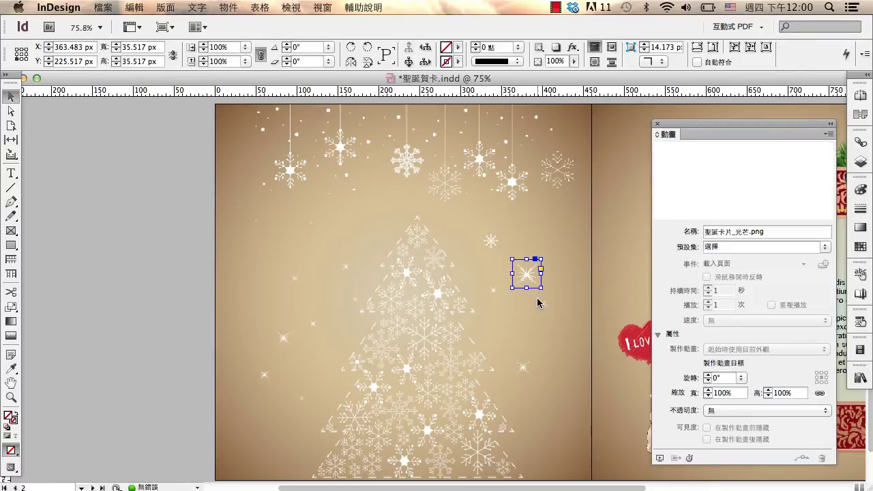
Apply the Fade In (淡入) animation preset to the large sparkle and scatter copies around the tree, including a small one about 23 px wide
left_click(824, 247)
left_click(749, 287)
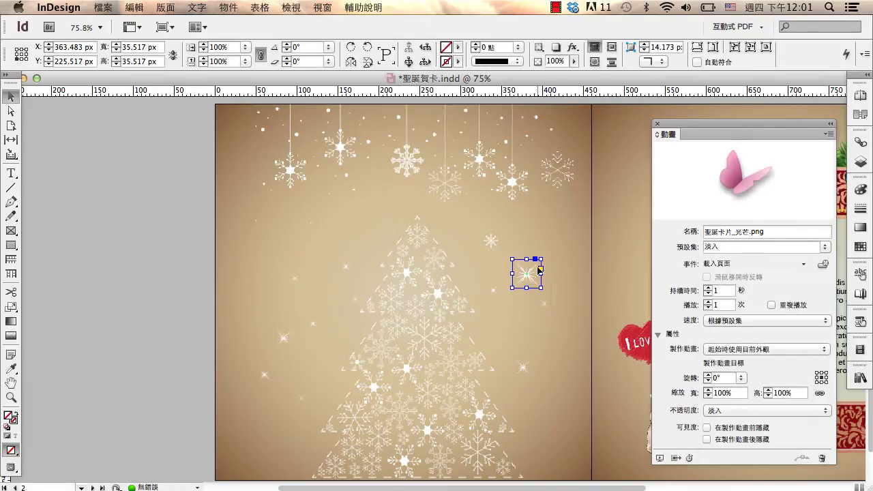
left_click_drag(540, 271, 574, 248)
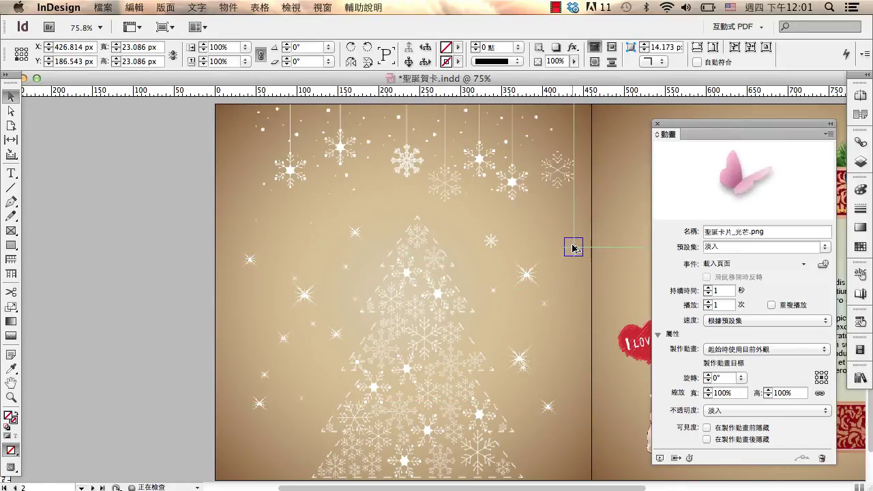
Set the animation duration to 2 seconds for the two large and one small selected sparkles, and 2.5 seconds for the upper-left and lower-left small ones
left_click(310, 301, "shift")
left_click(520, 357, "shift")
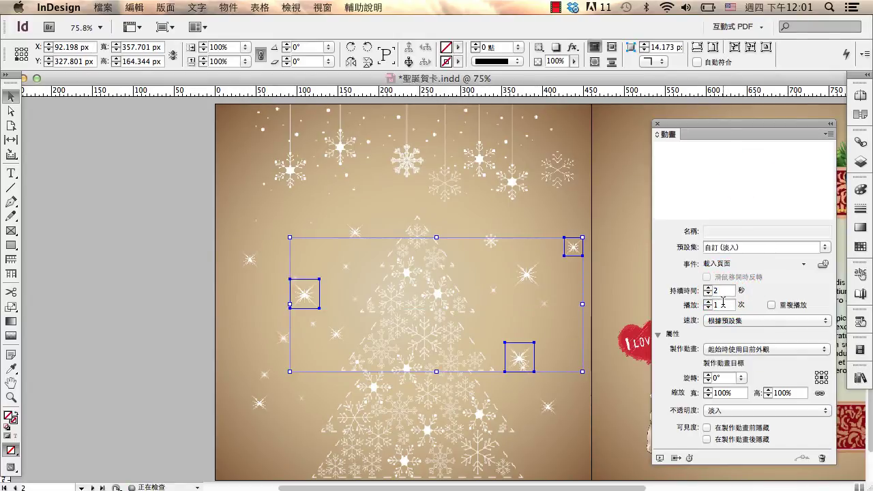
left_click(364, 234)
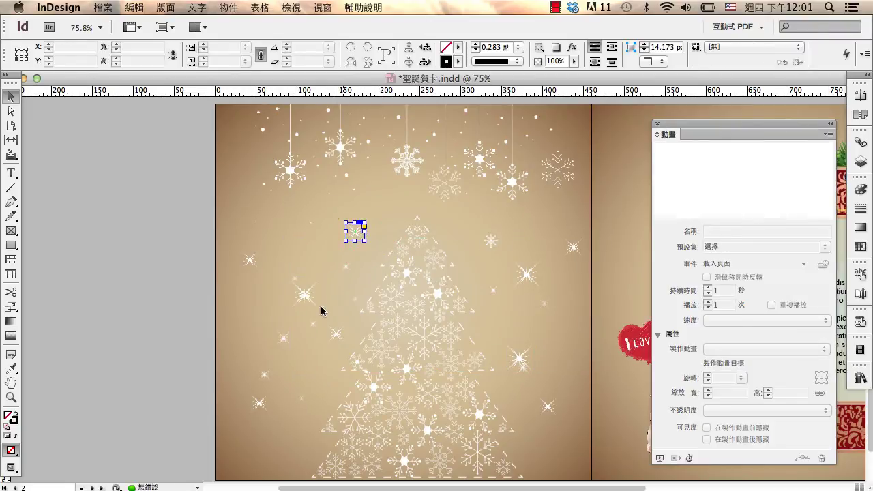
double_click(716, 291)
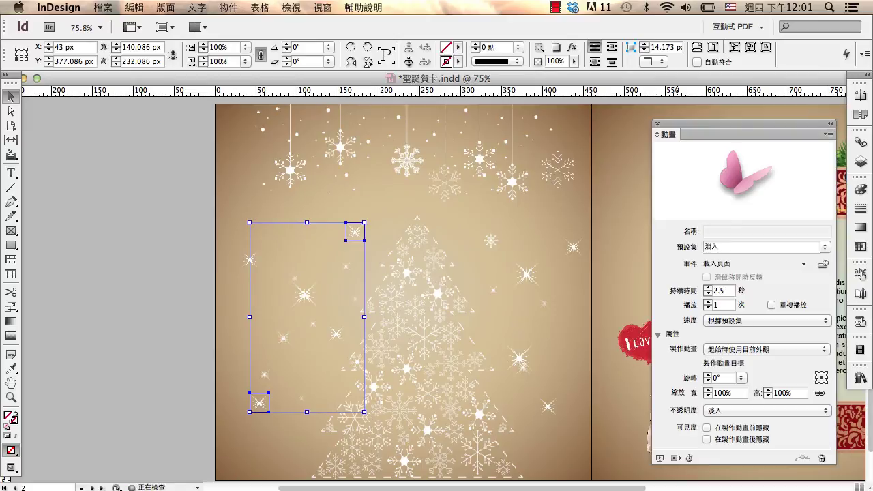
Set the animation duration of the large sparkle at the tree's lower right to 3 seconds and deselect it
left_click(519, 356)
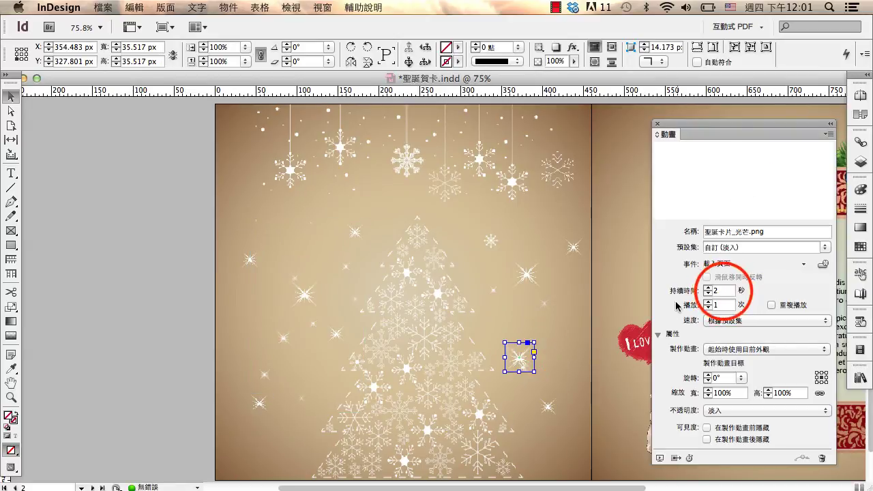
left_click(725, 291)
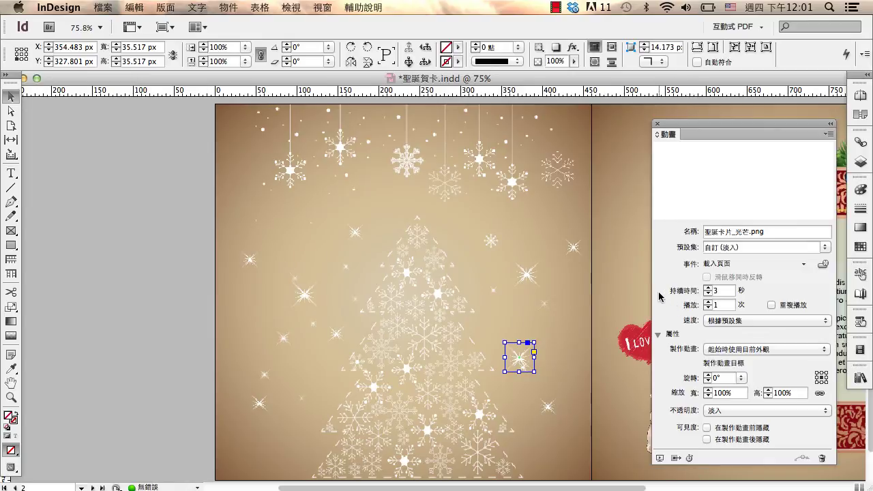
left_click(582, 326)
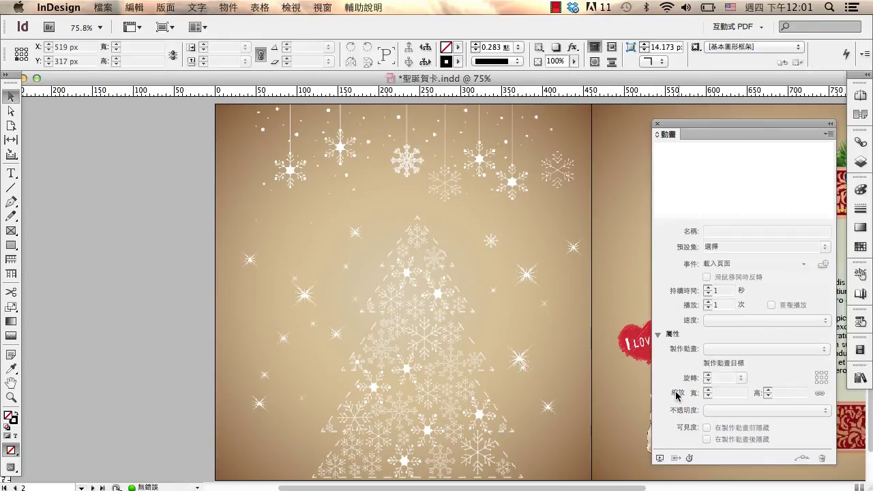
Open the timing settings and link the first and fifth sparkle entries with a third one to play together on page load
left_click(690, 459)
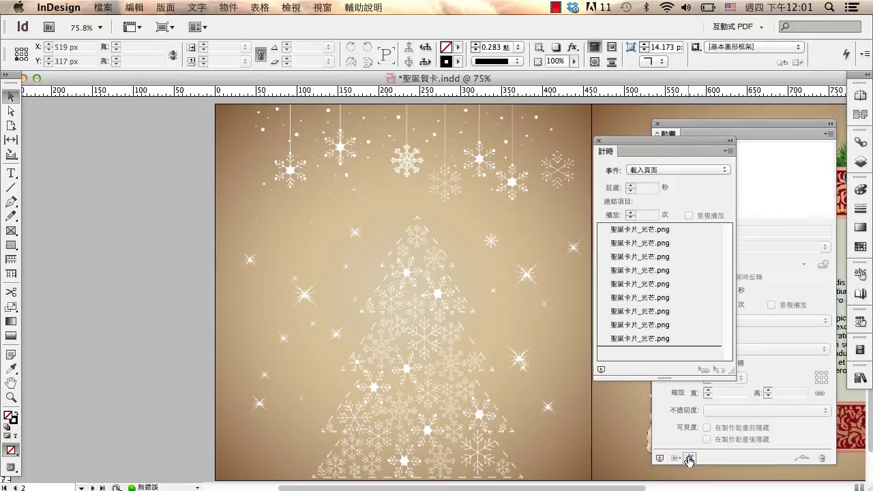
left_click(648, 230)
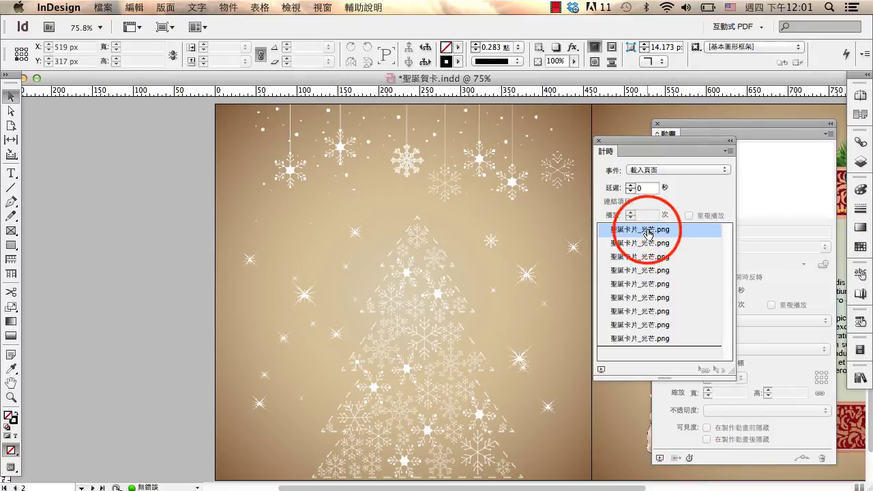
left_click(650, 286, "super")
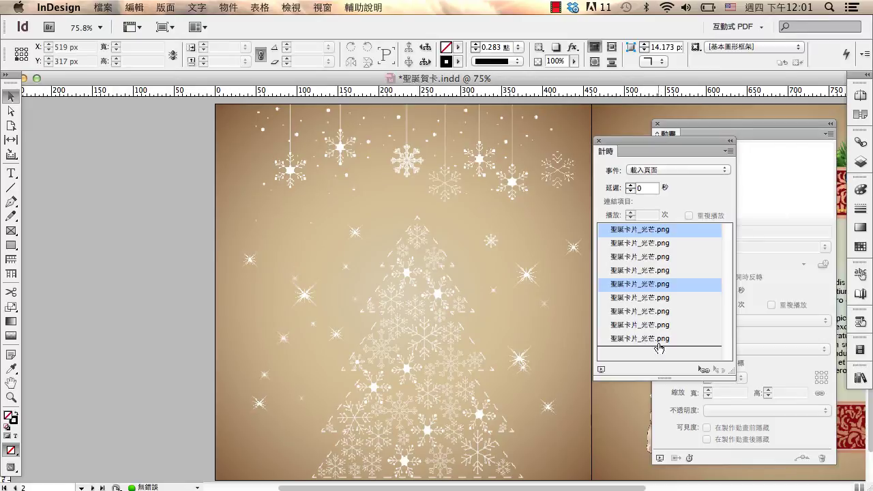
left_click(703, 369)
Link the fifth and eighth sparkle entries as one group and the last two as another, and close the timing settings
left_click(646, 285)
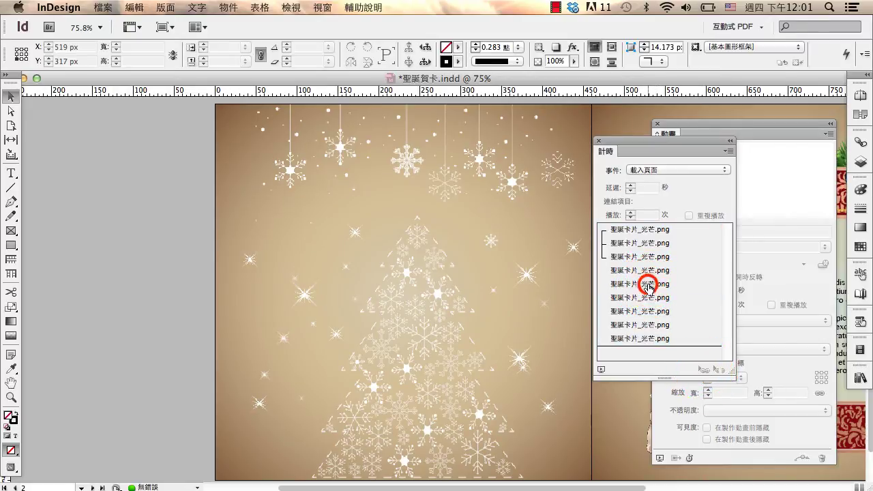
left_click(649, 326, "super")
left_click(703, 369)
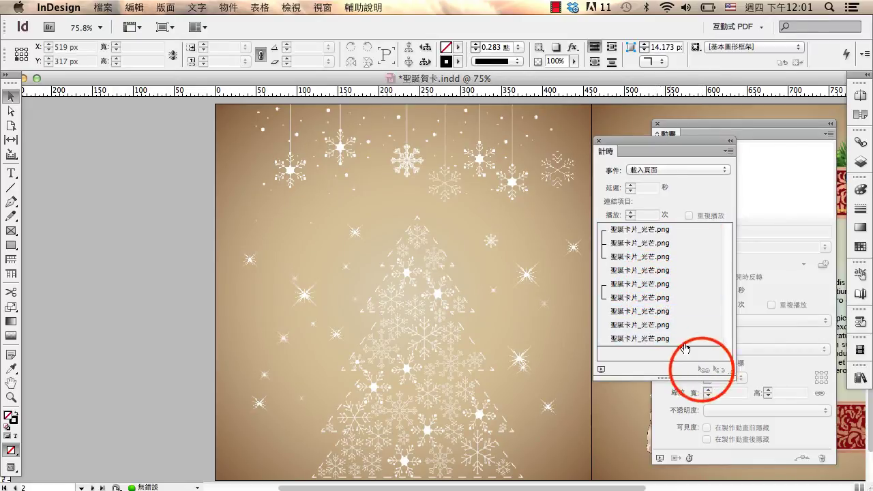
left_click(650, 326)
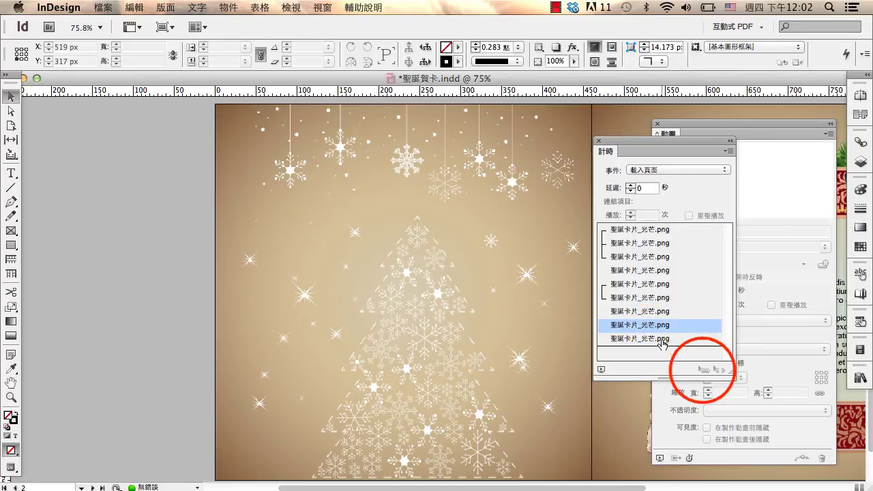
left_click(661, 340, "super")
left_click(703, 368)
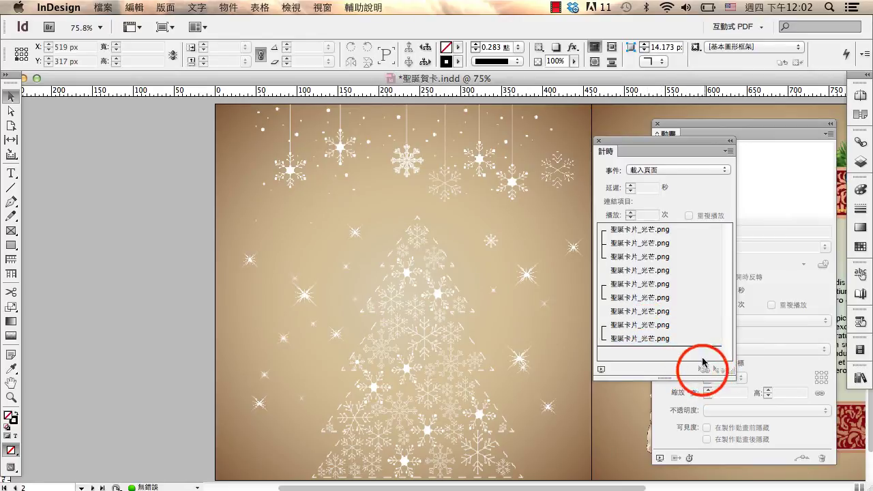
left_click(599, 140)
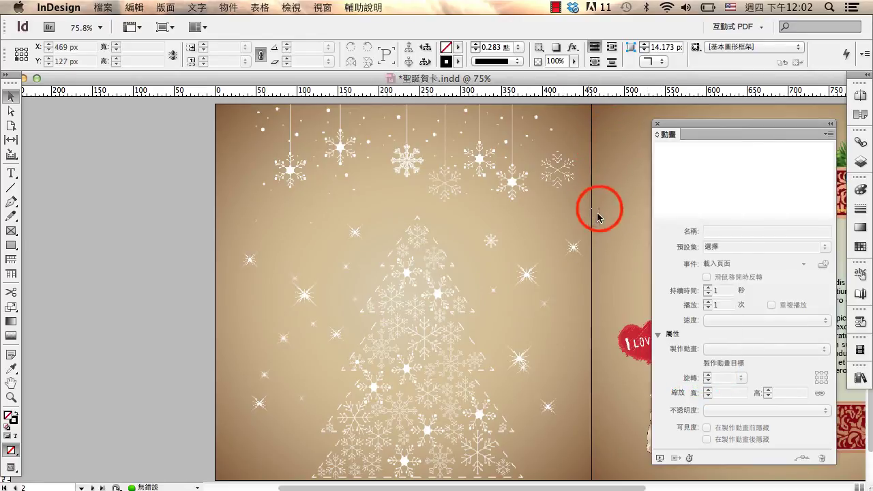
Set all nine sparkles around the tree to loop and preview the spread's animation
left_click_drag(597, 217, 228, 402)
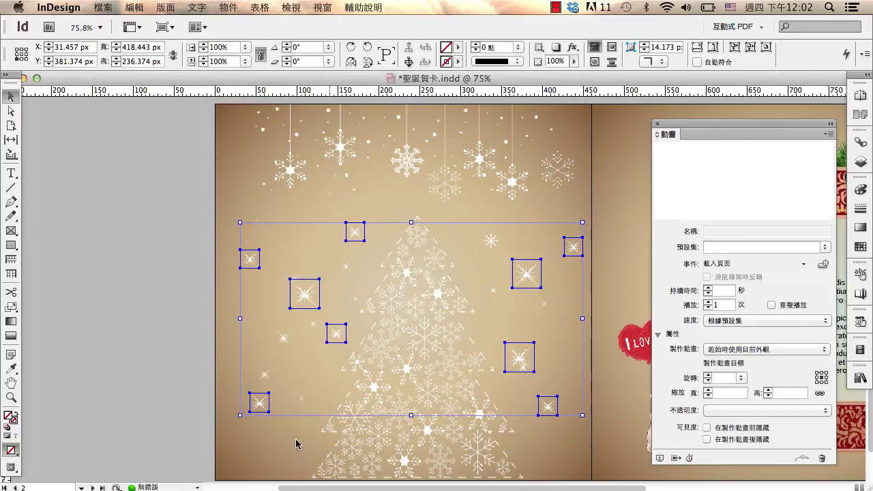
left_click(772, 305)
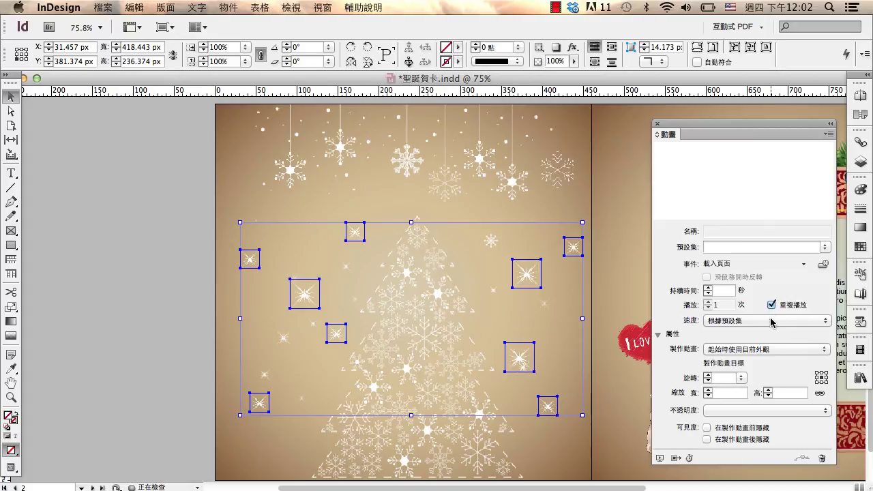
left_click(660, 458)
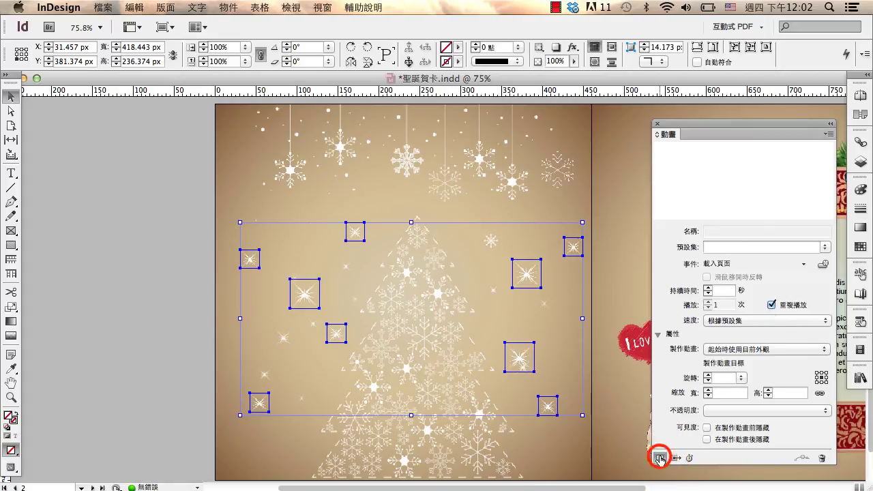